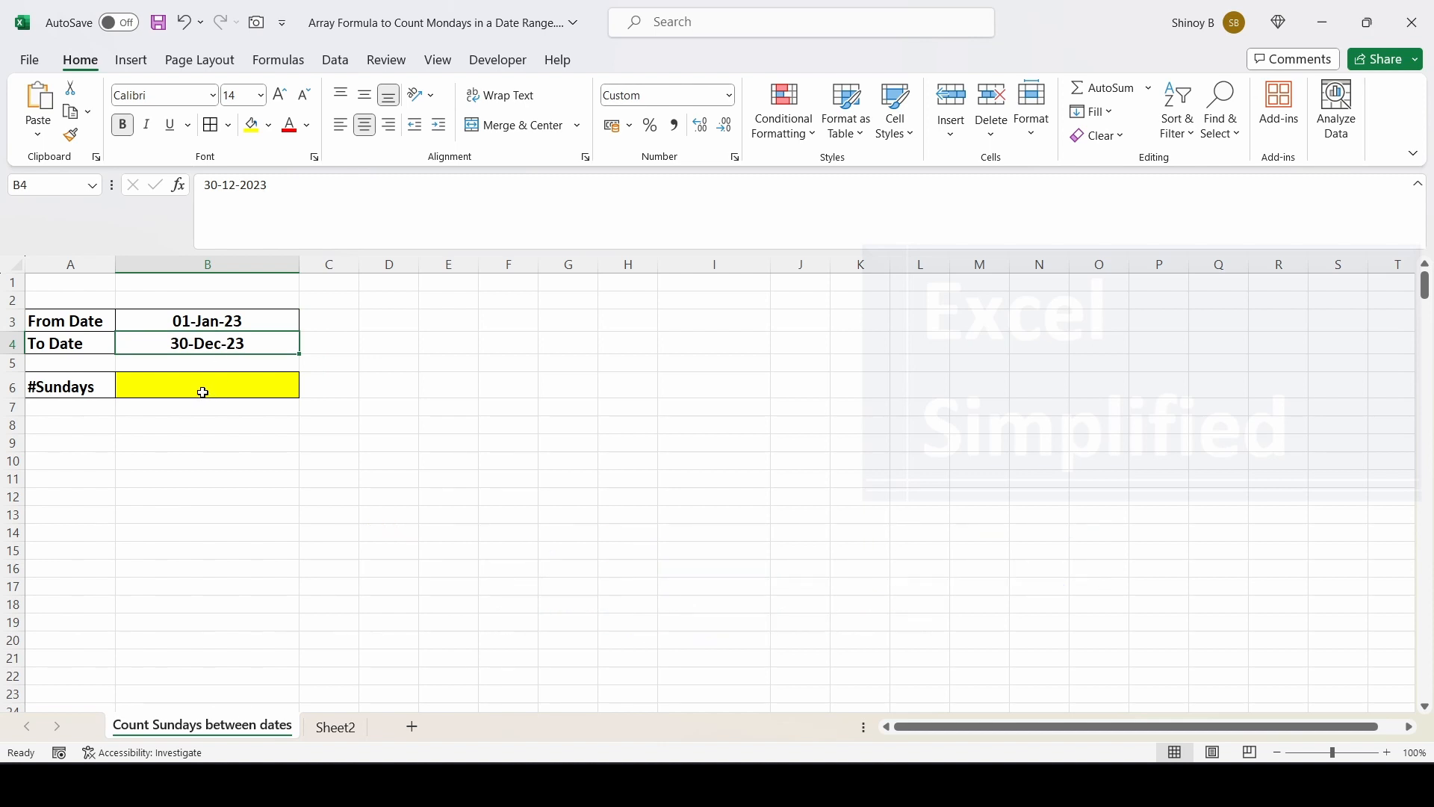
Enter =NUMBERVALUE(B3) in cell D3 to convert the From Date to its serial number
key("Up")
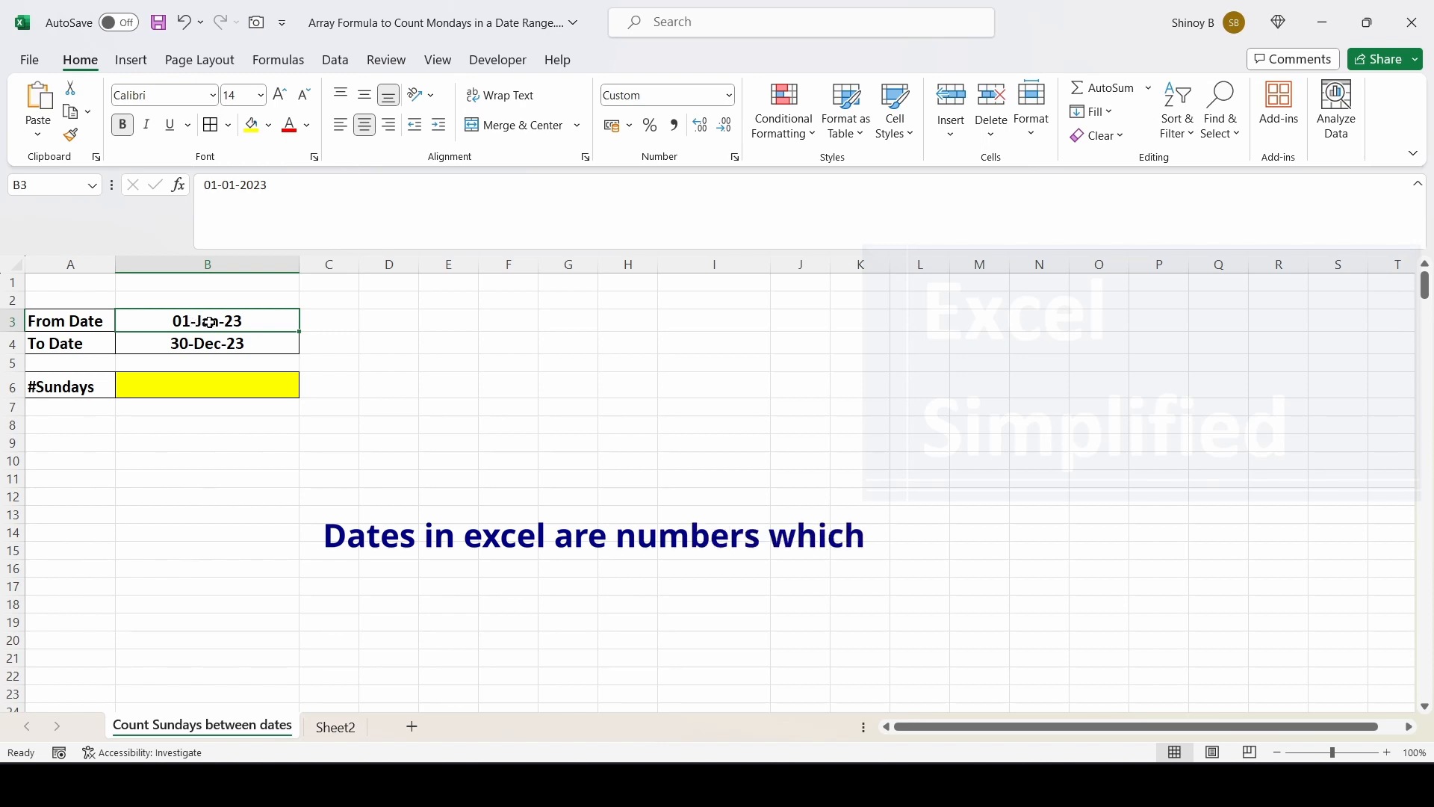
left_click(389, 324)
type("=num")
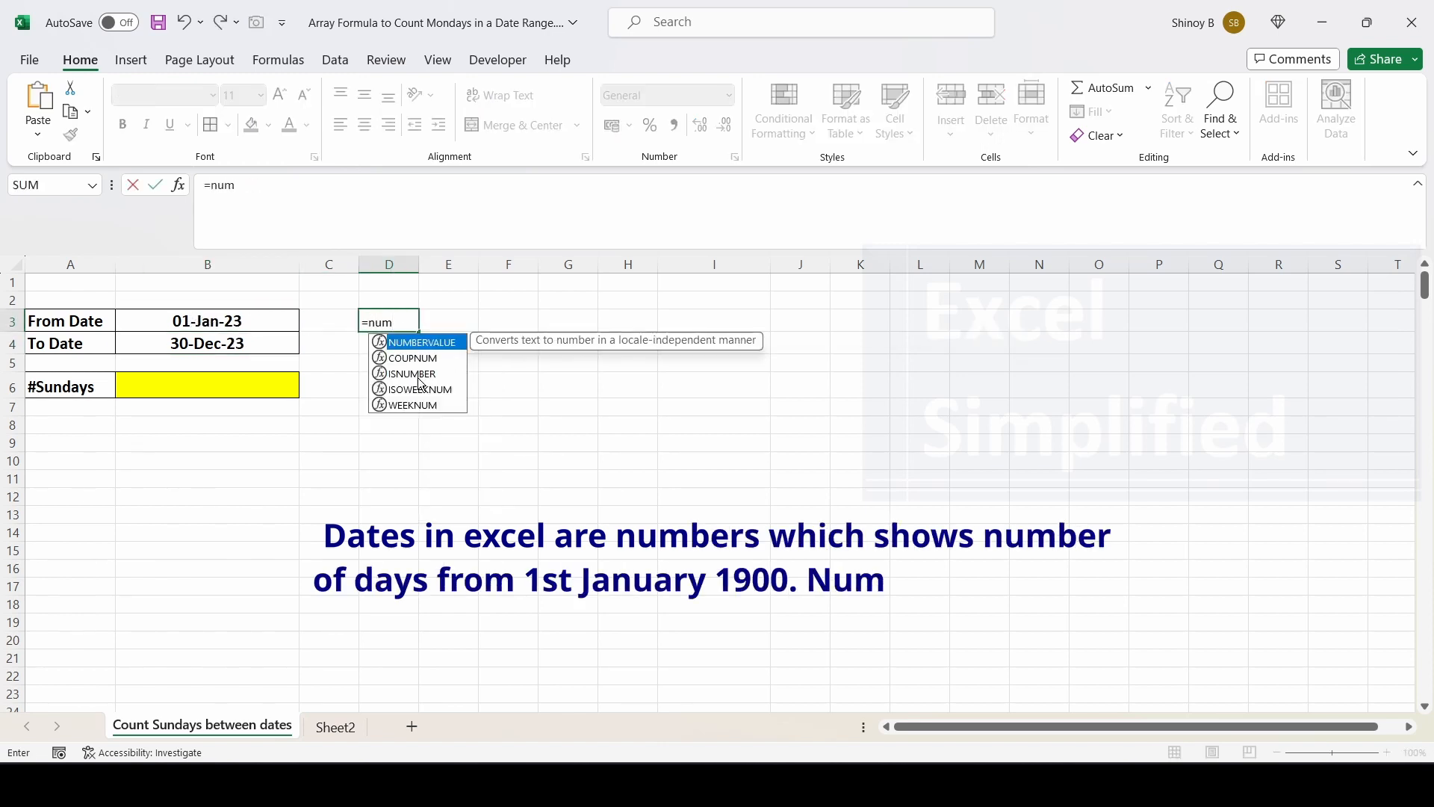
double_click(423, 343)
left_click(202, 320)
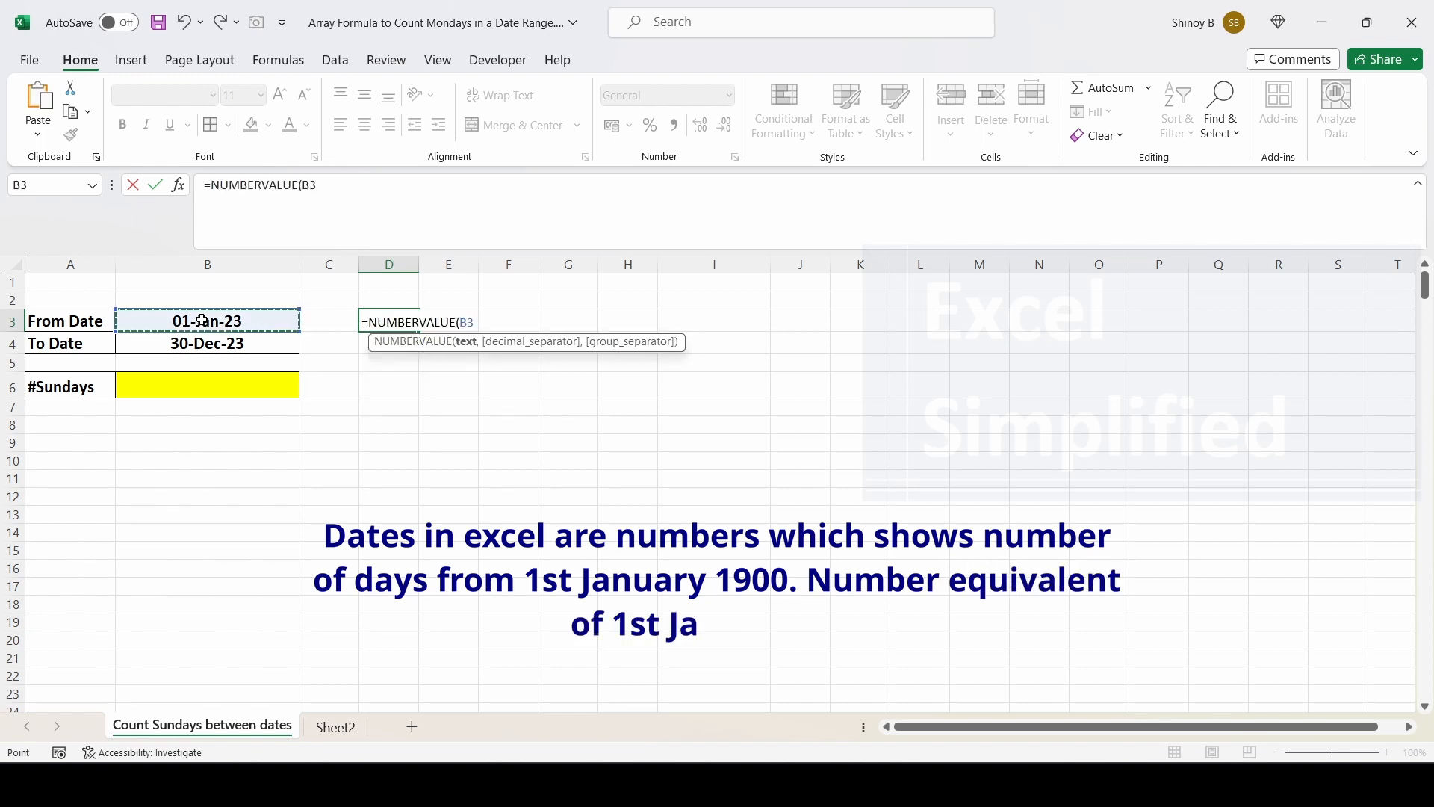
type(")")
key("Return")
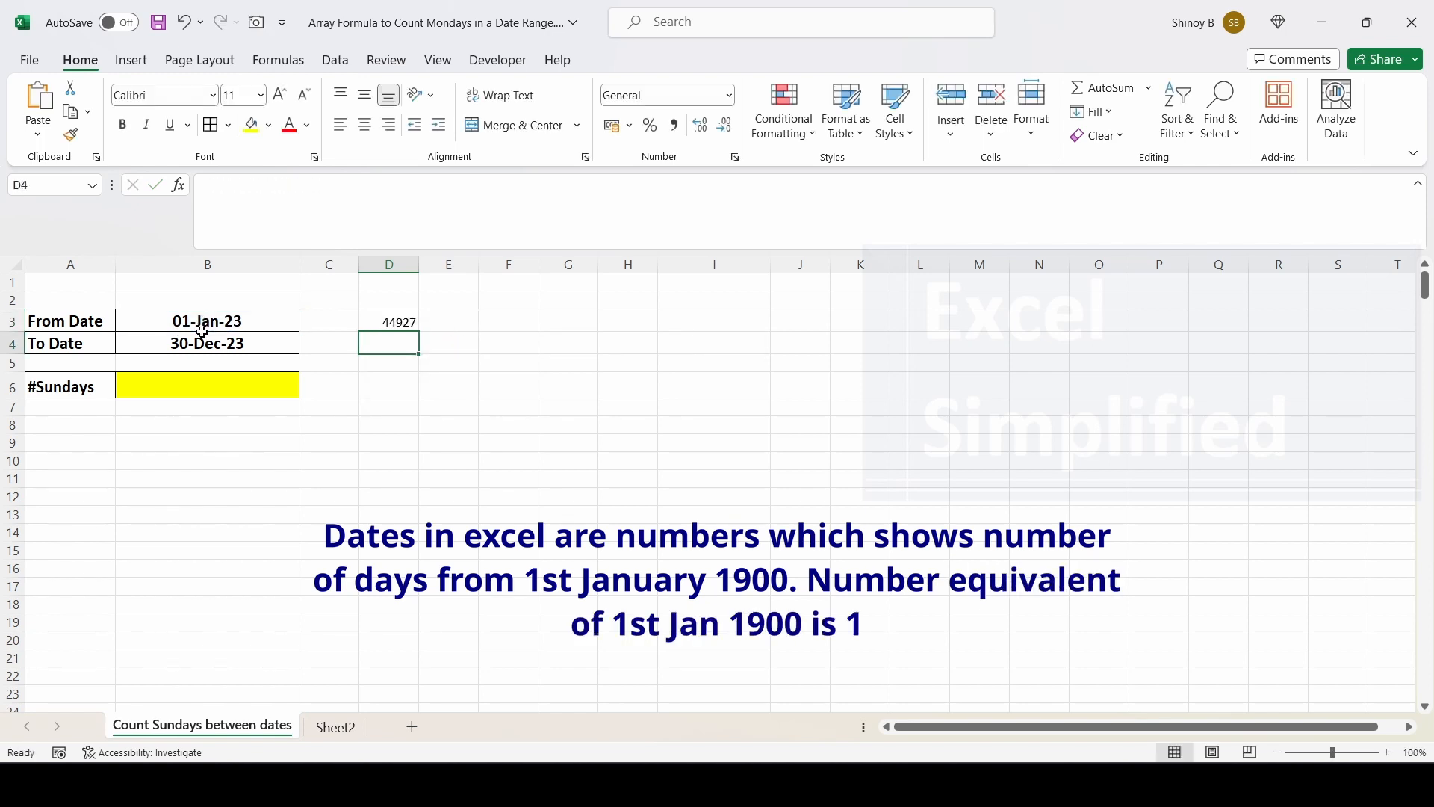
Fill the NUMBERVALUE formula from D3 down to D4 to convert the To Date as well
left_click(249, 320)
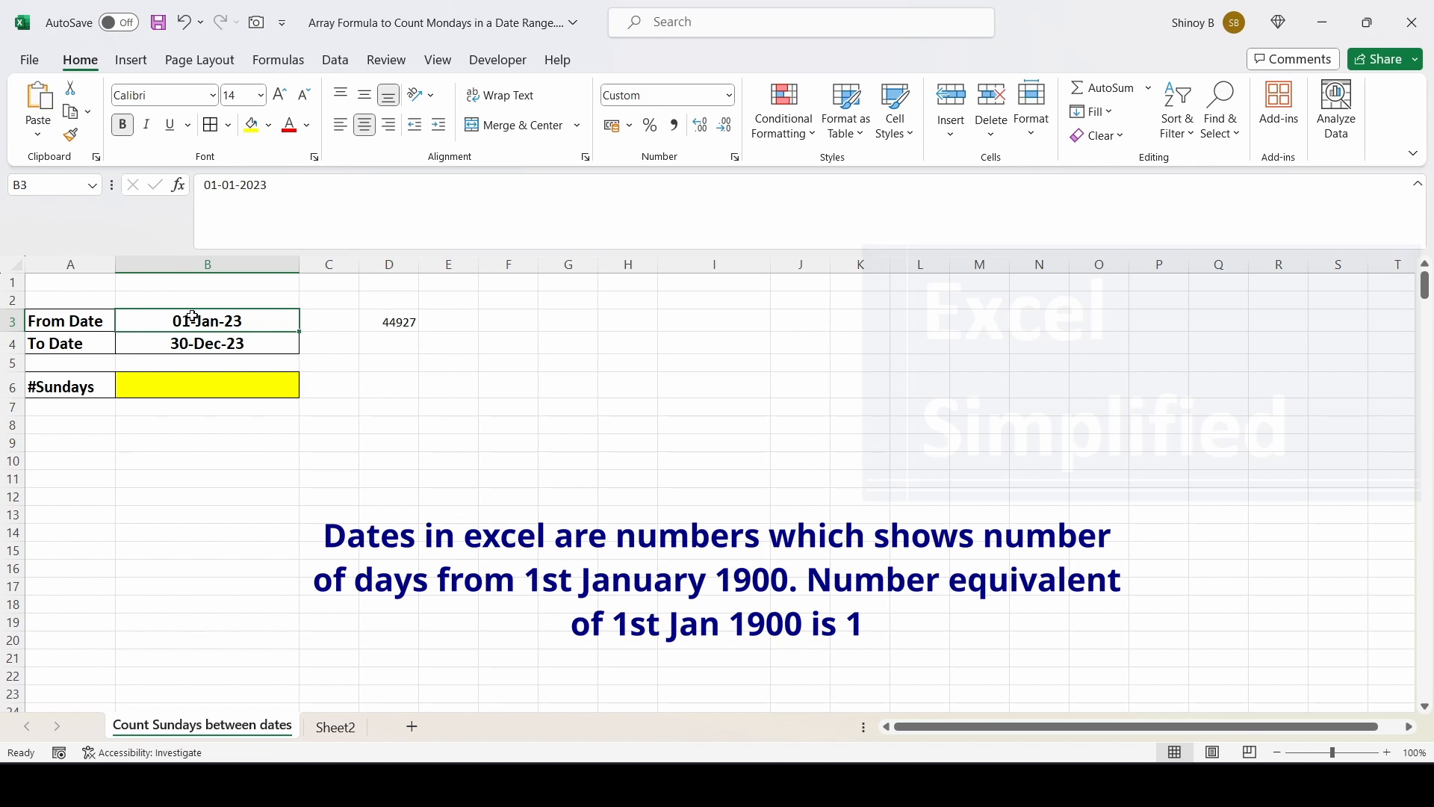
left_click(407, 325)
left_click_drag(419, 332, 414, 349)
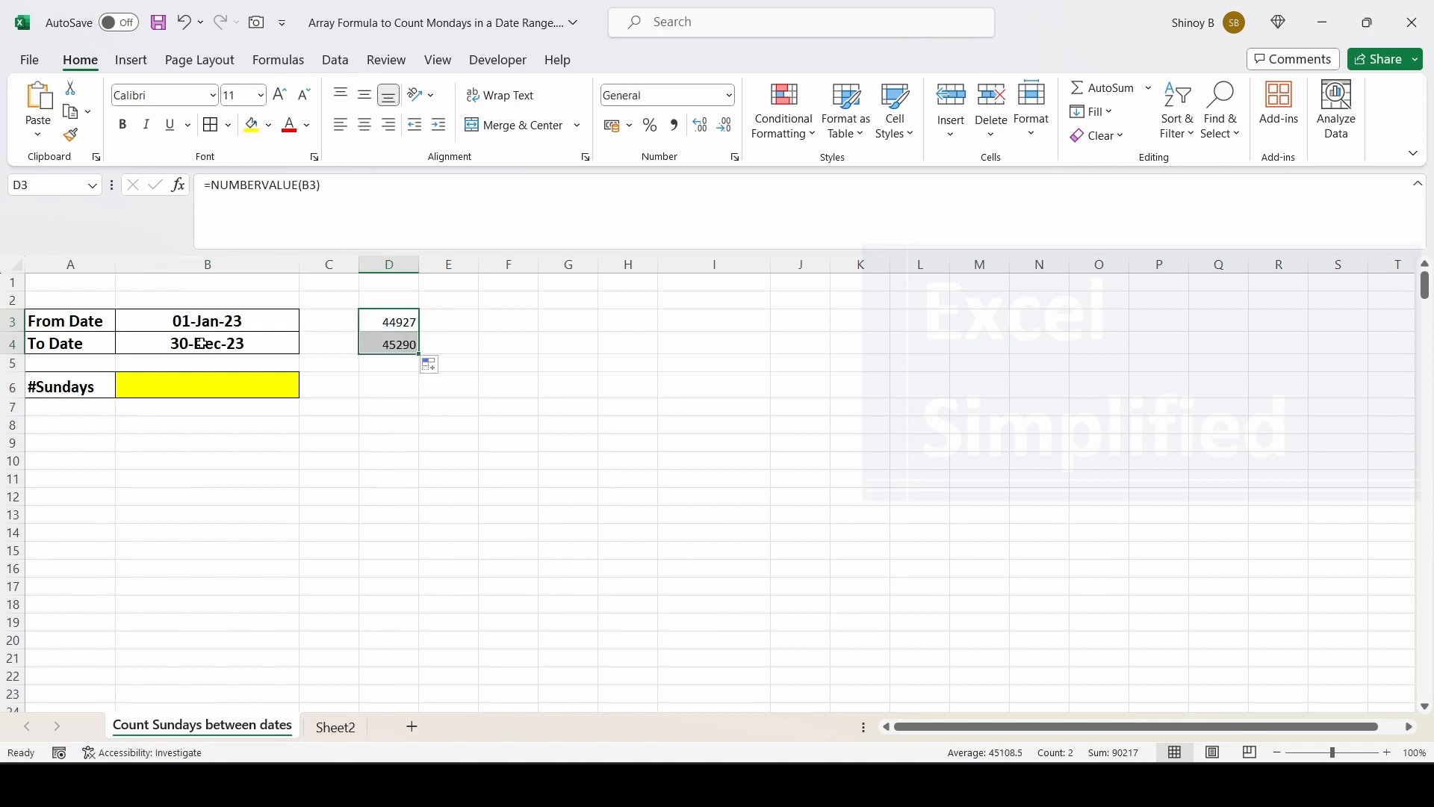
left_click(202, 343)
left_click(395, 346)
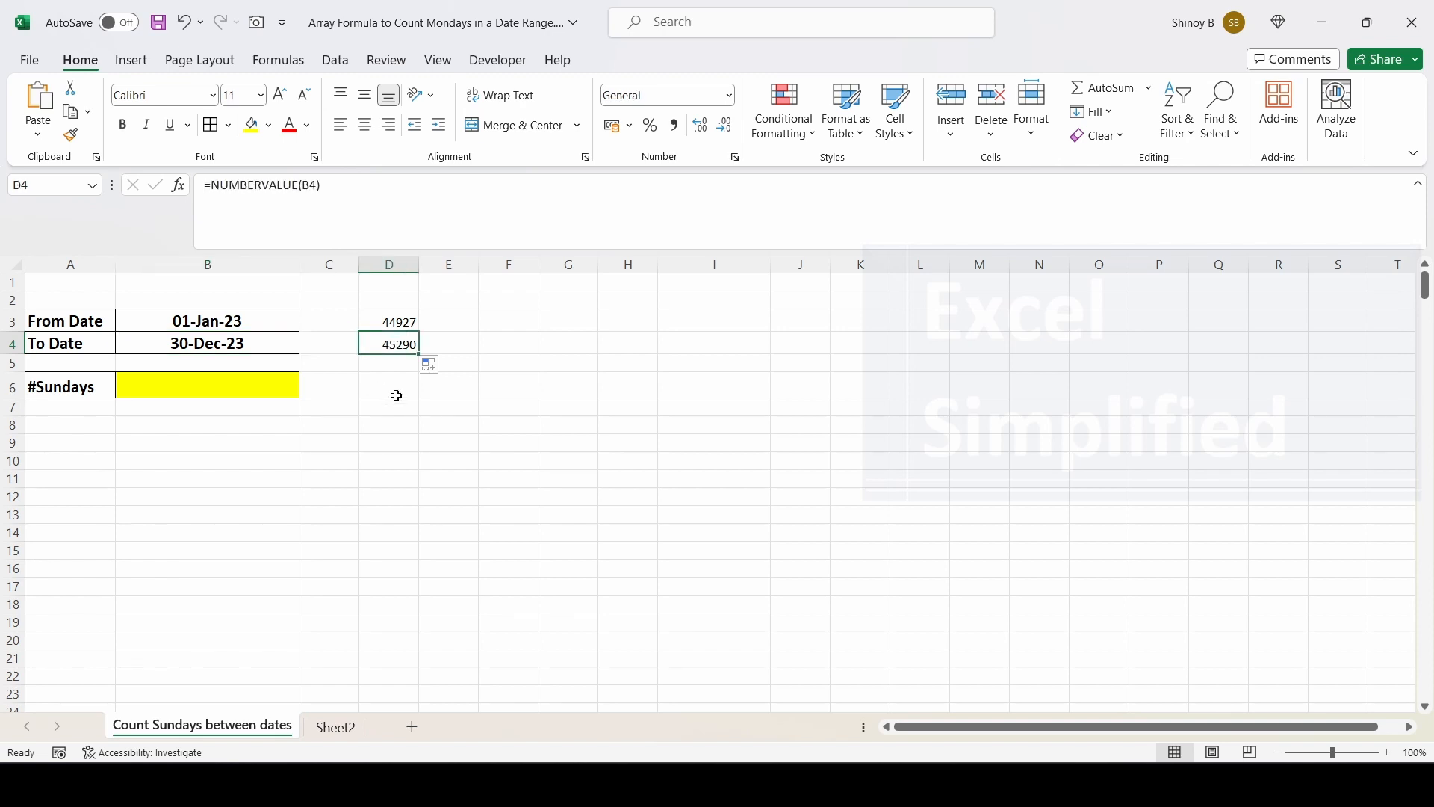
Enter the trial formula =SEQUENCE(10,1,101) in cell B6 and check the spilled values down to B15
left_click(230, 399)
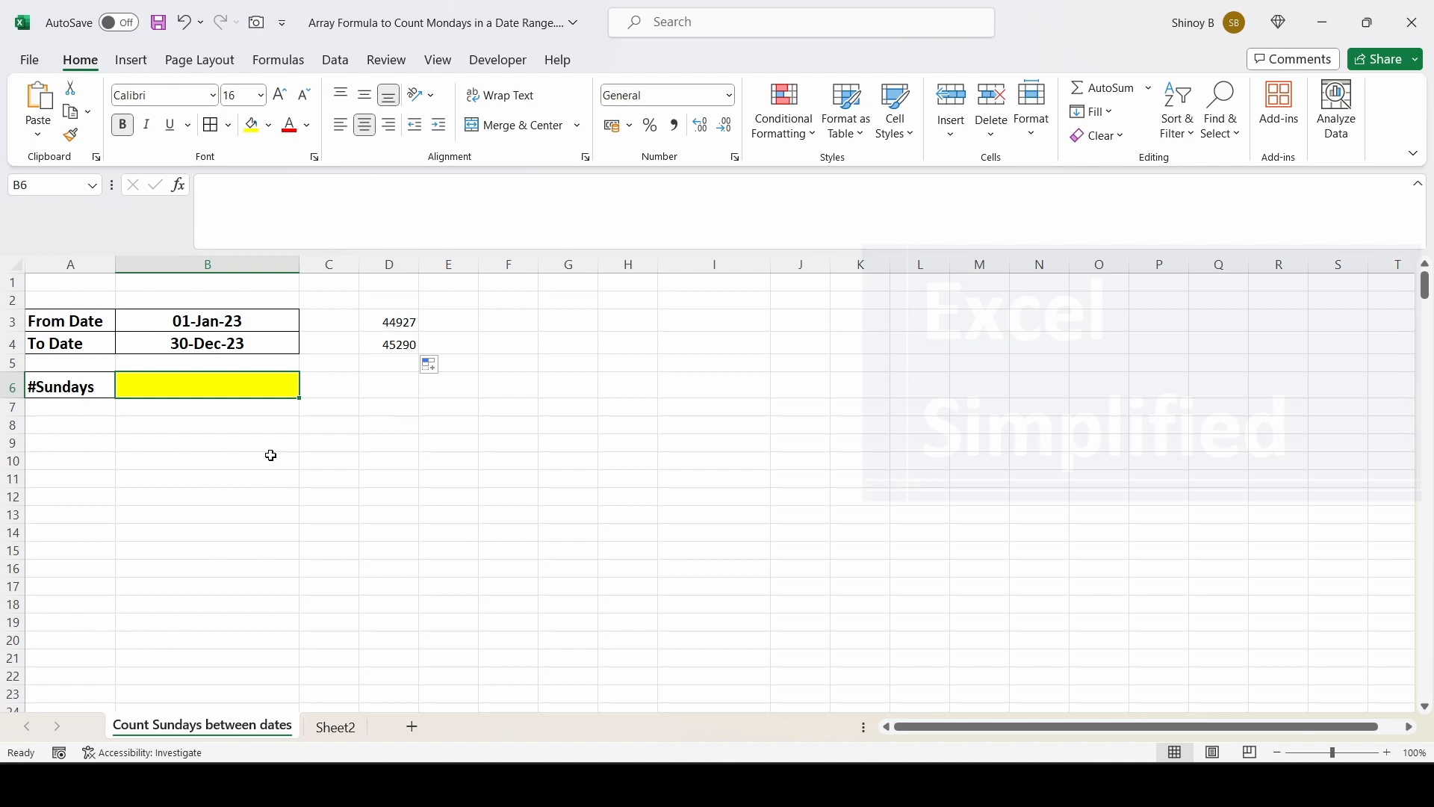
type("=SEQU")
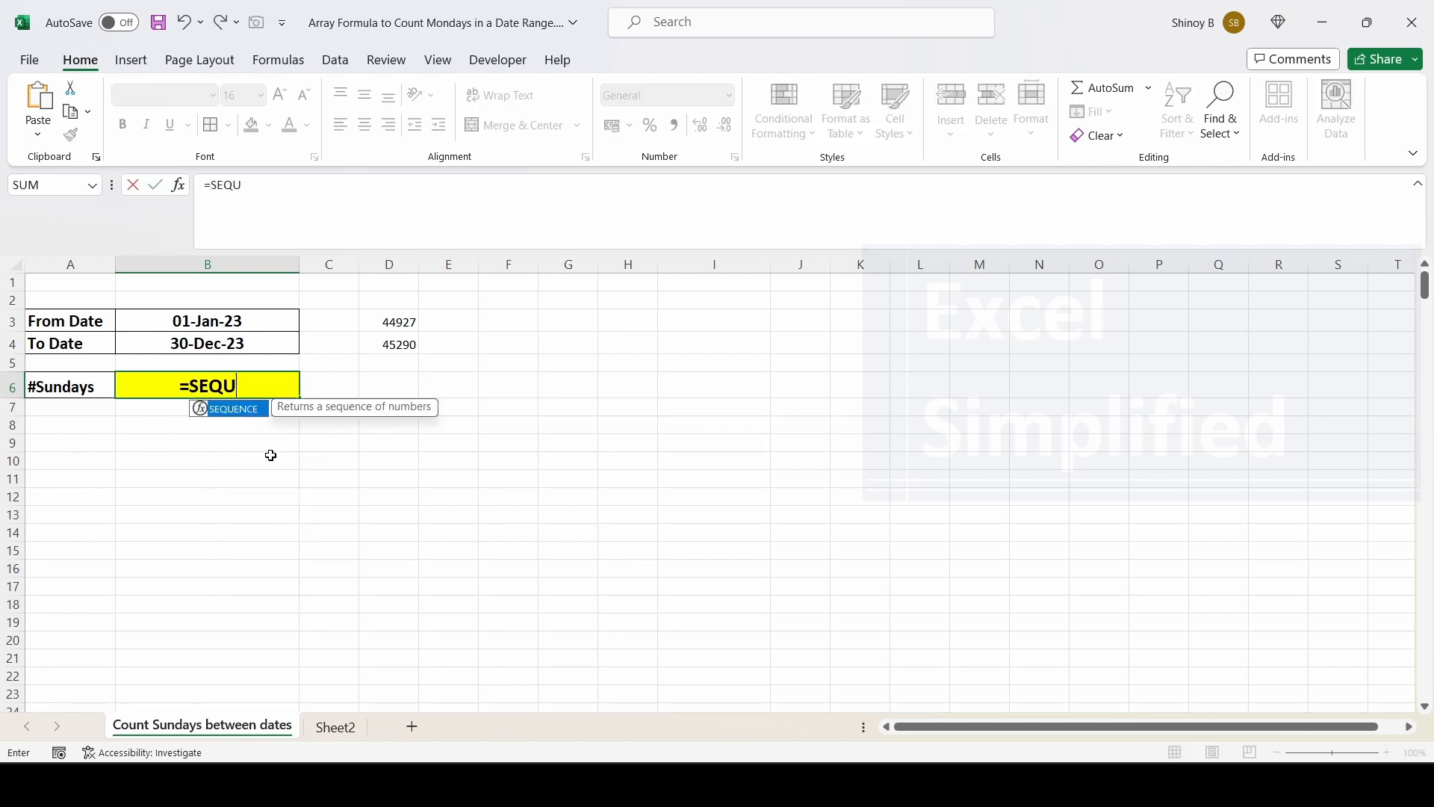
key("Tab")
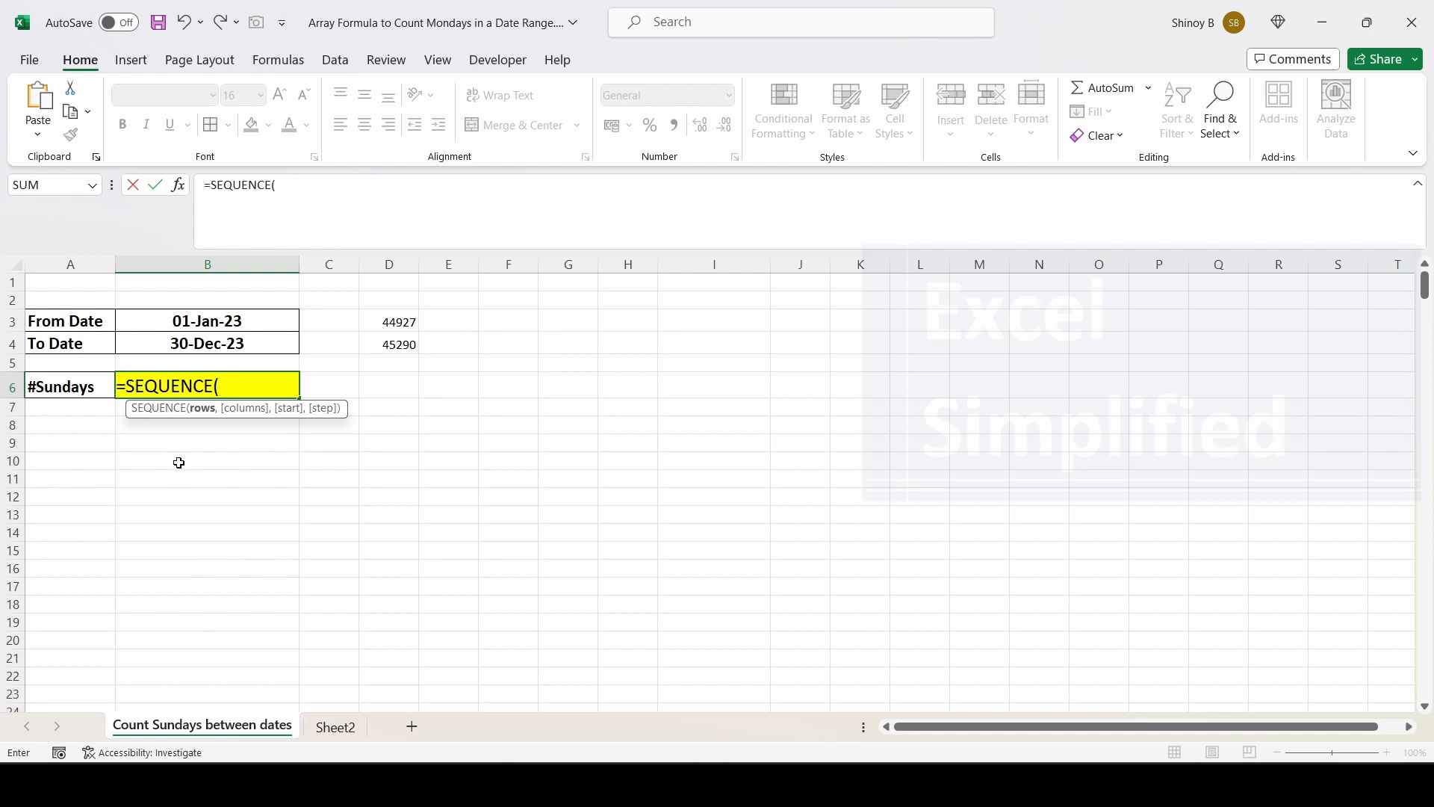
type("10,1")
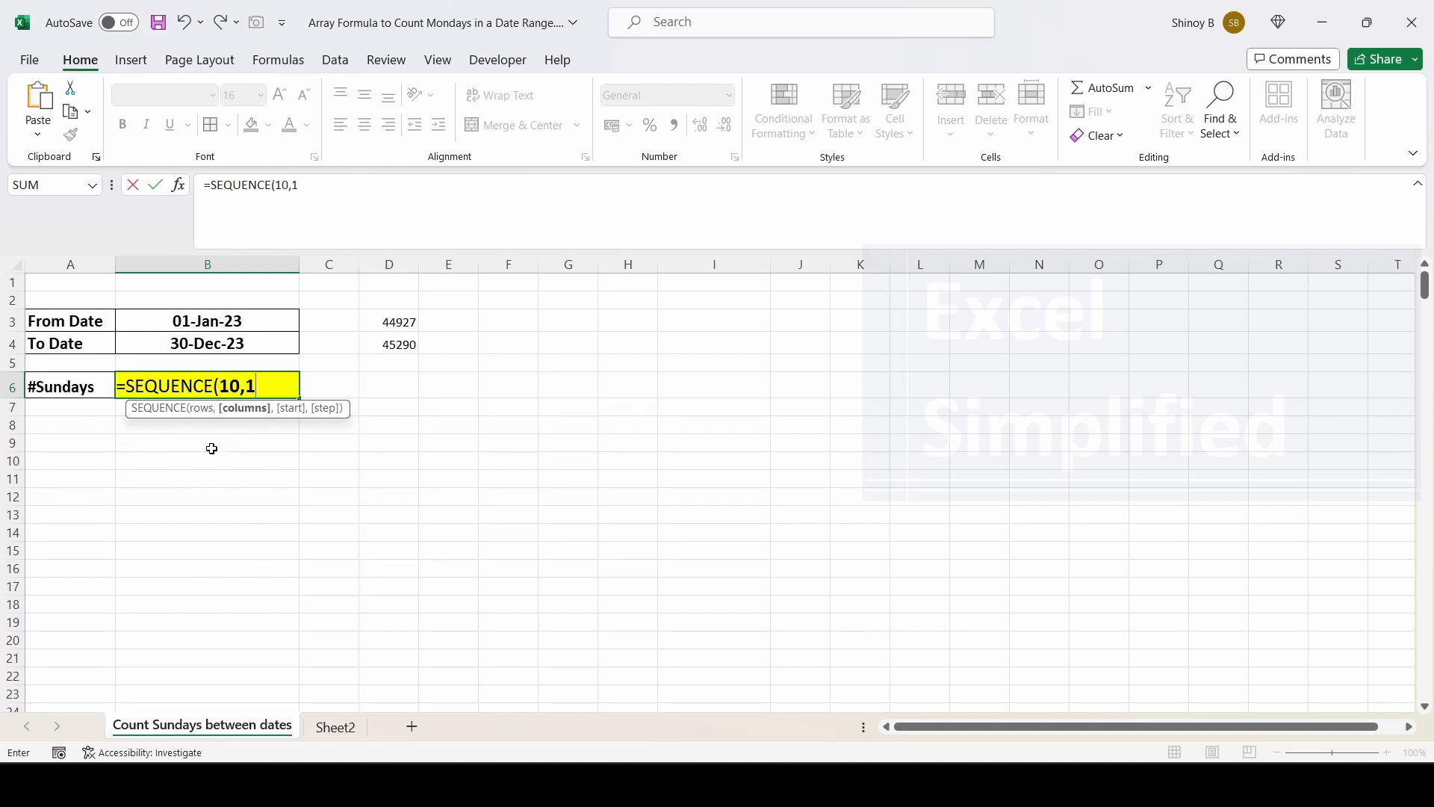
type(",101)")
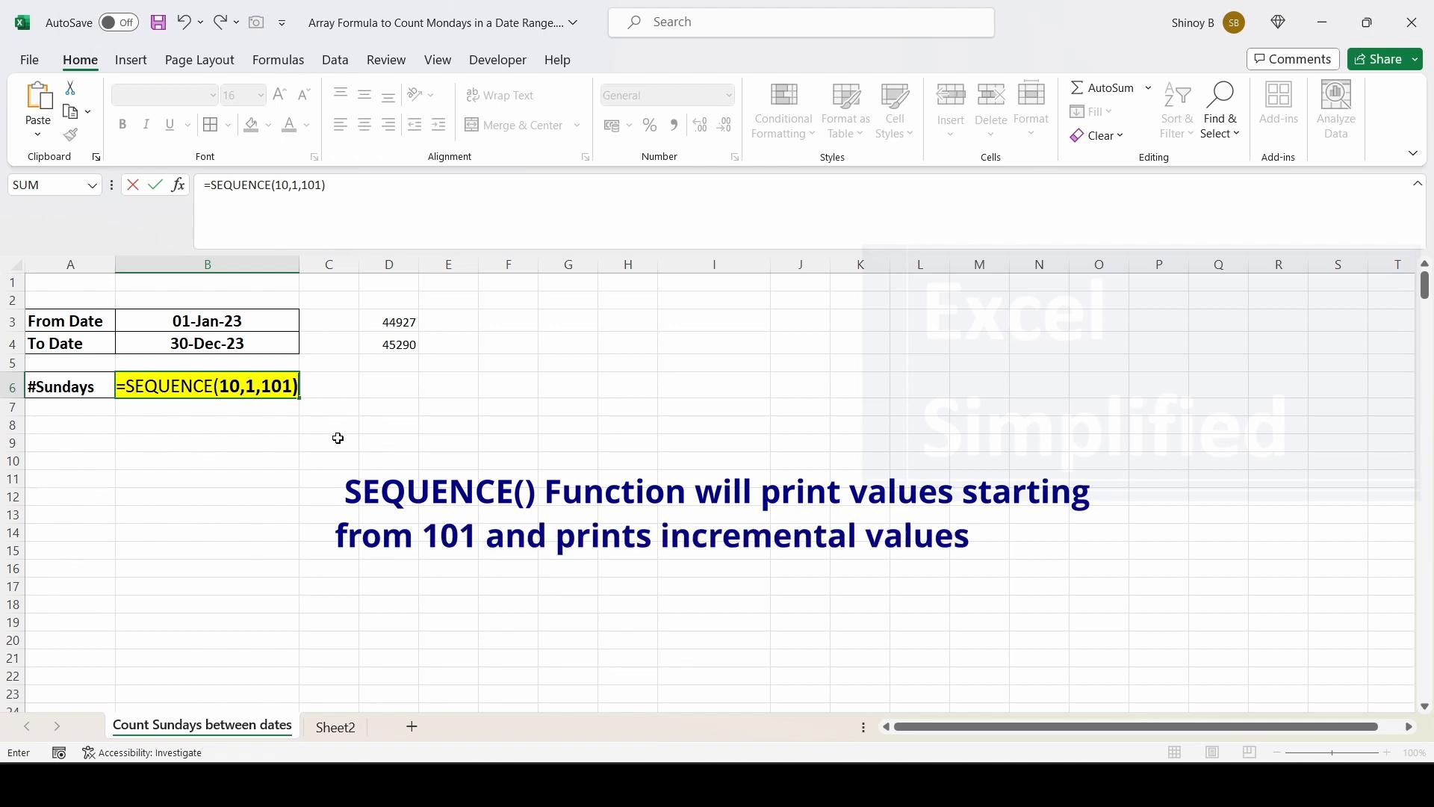
key("Return")
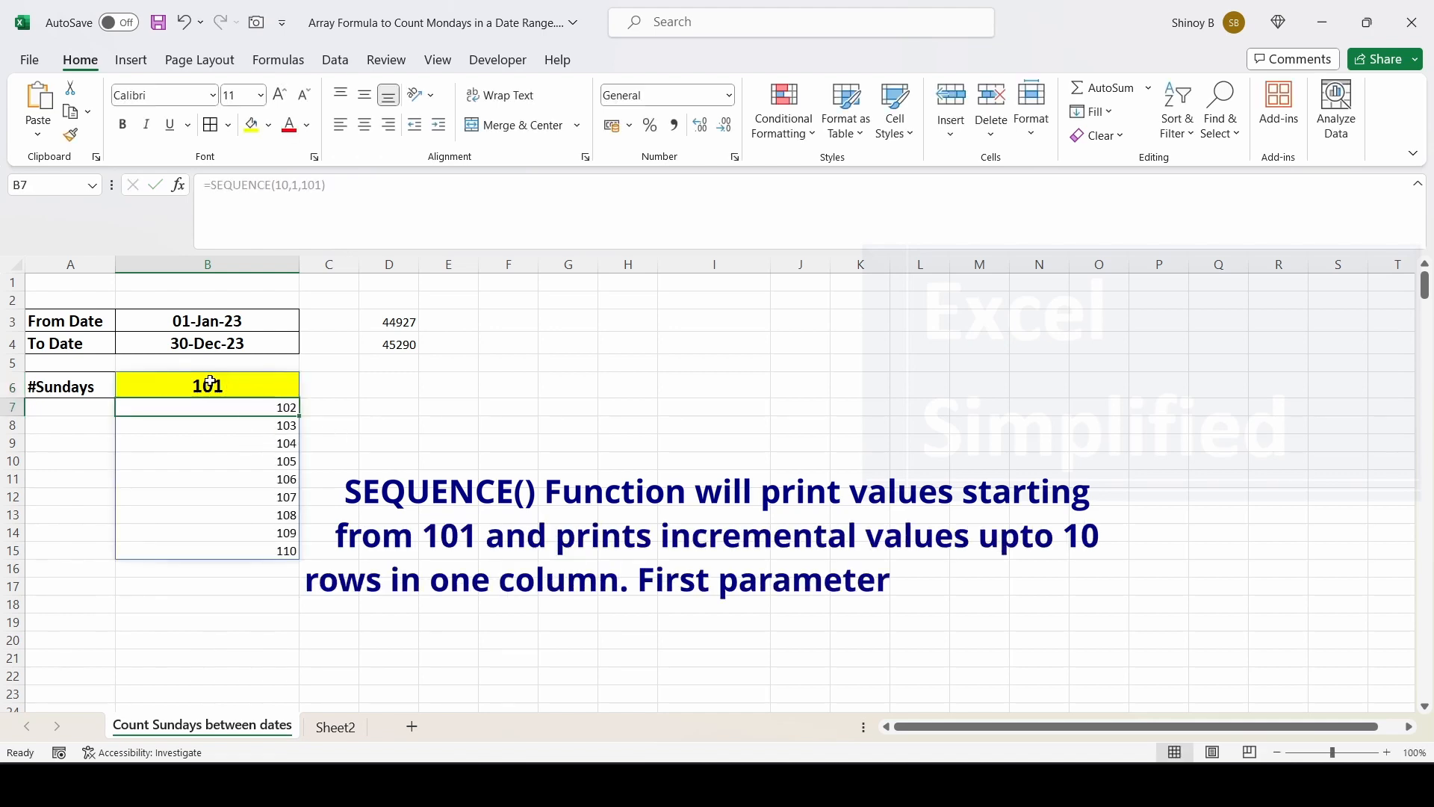
key("Up")
left_click(264, 408)
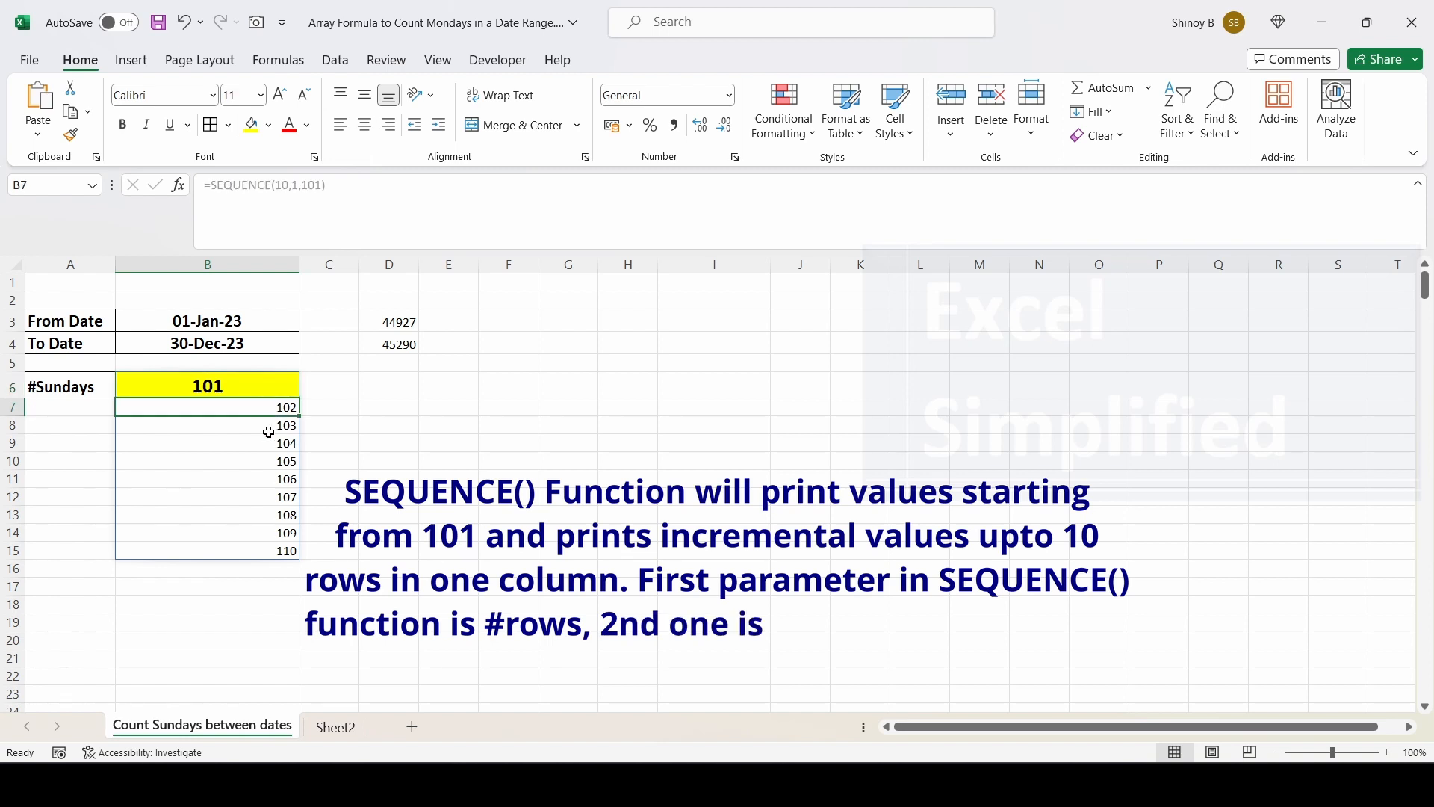
left_click(267, 425)
left_click(269, 444)
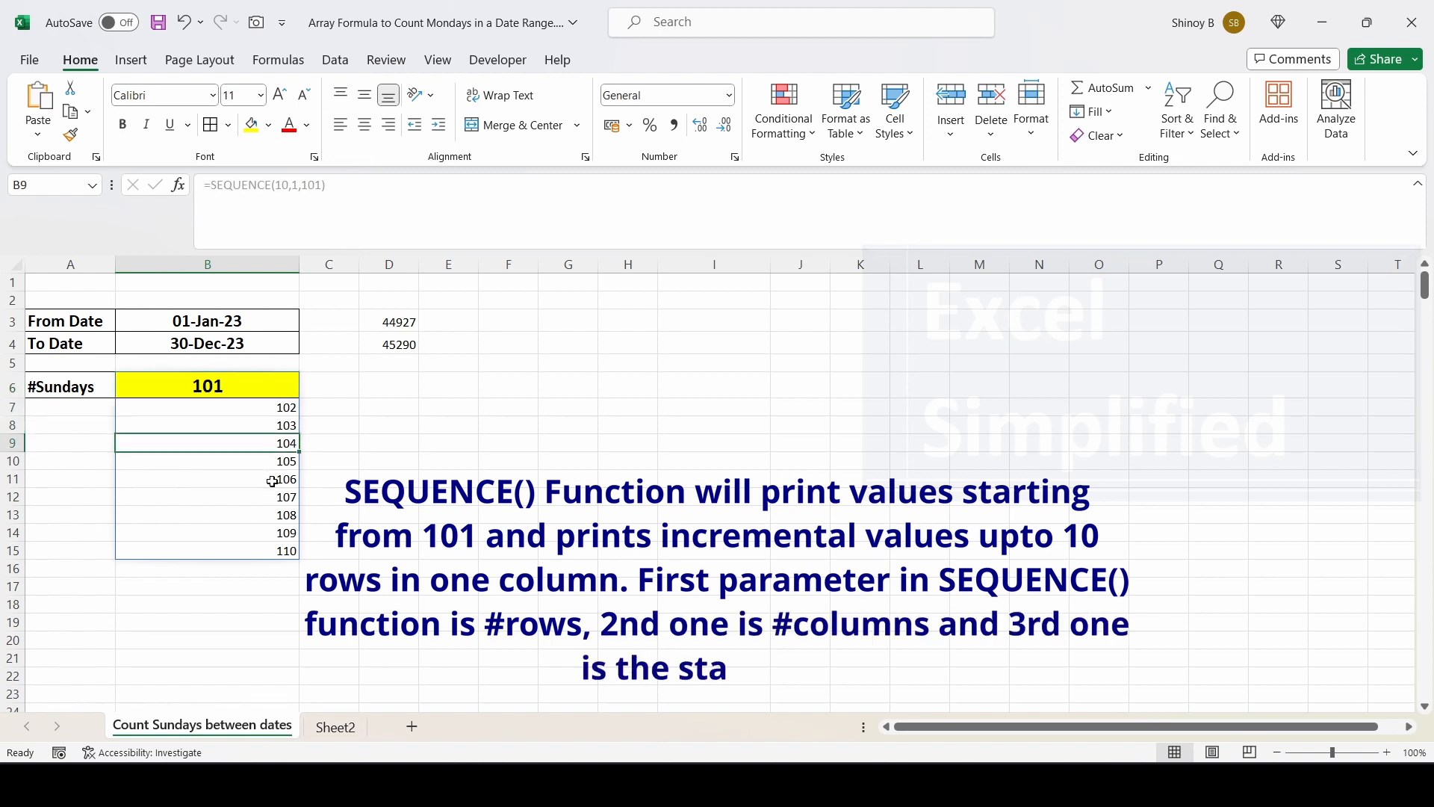
left_click(268, 552)
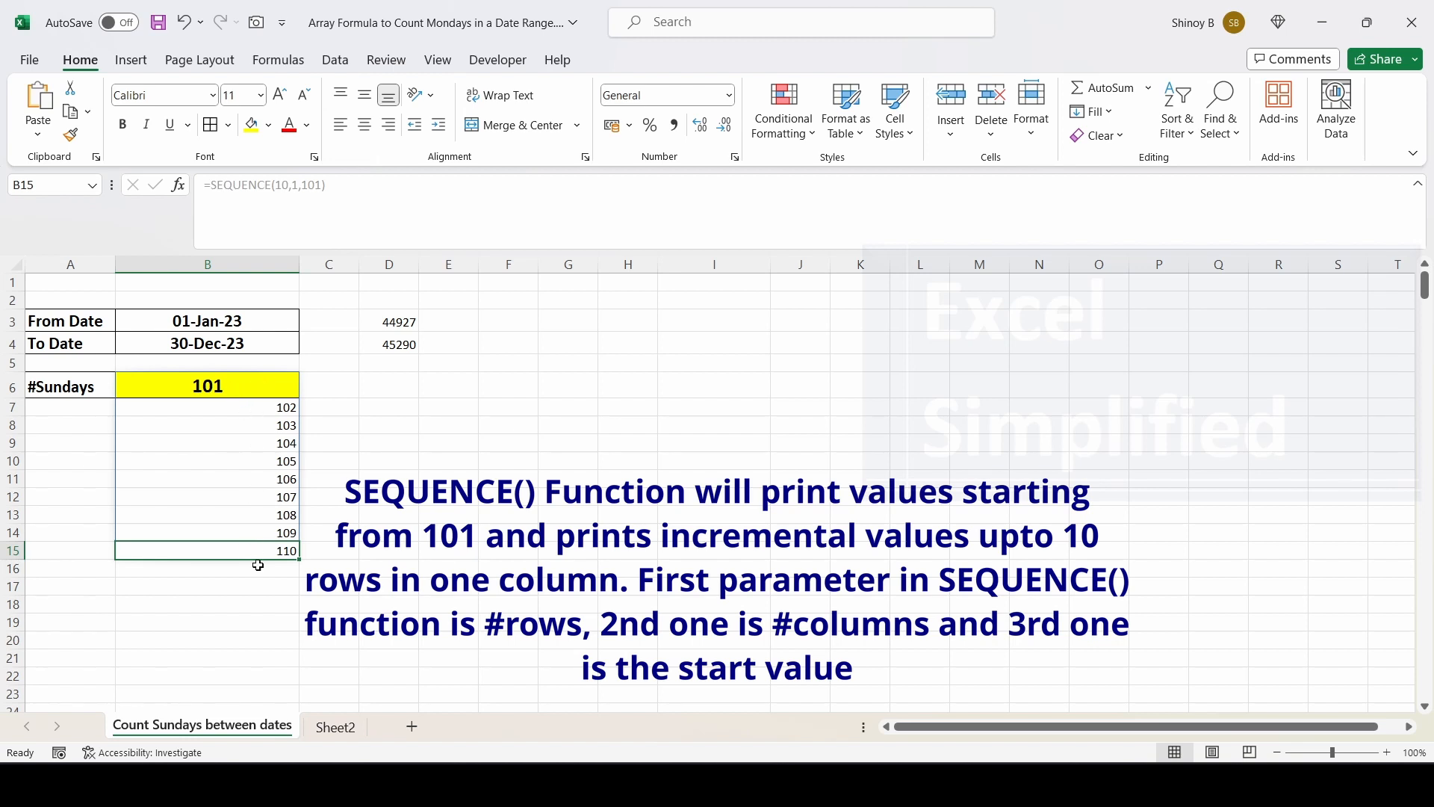
Review the trial SEQUENCE formula in B6 and clear it from the cell
left_click(232, 388)
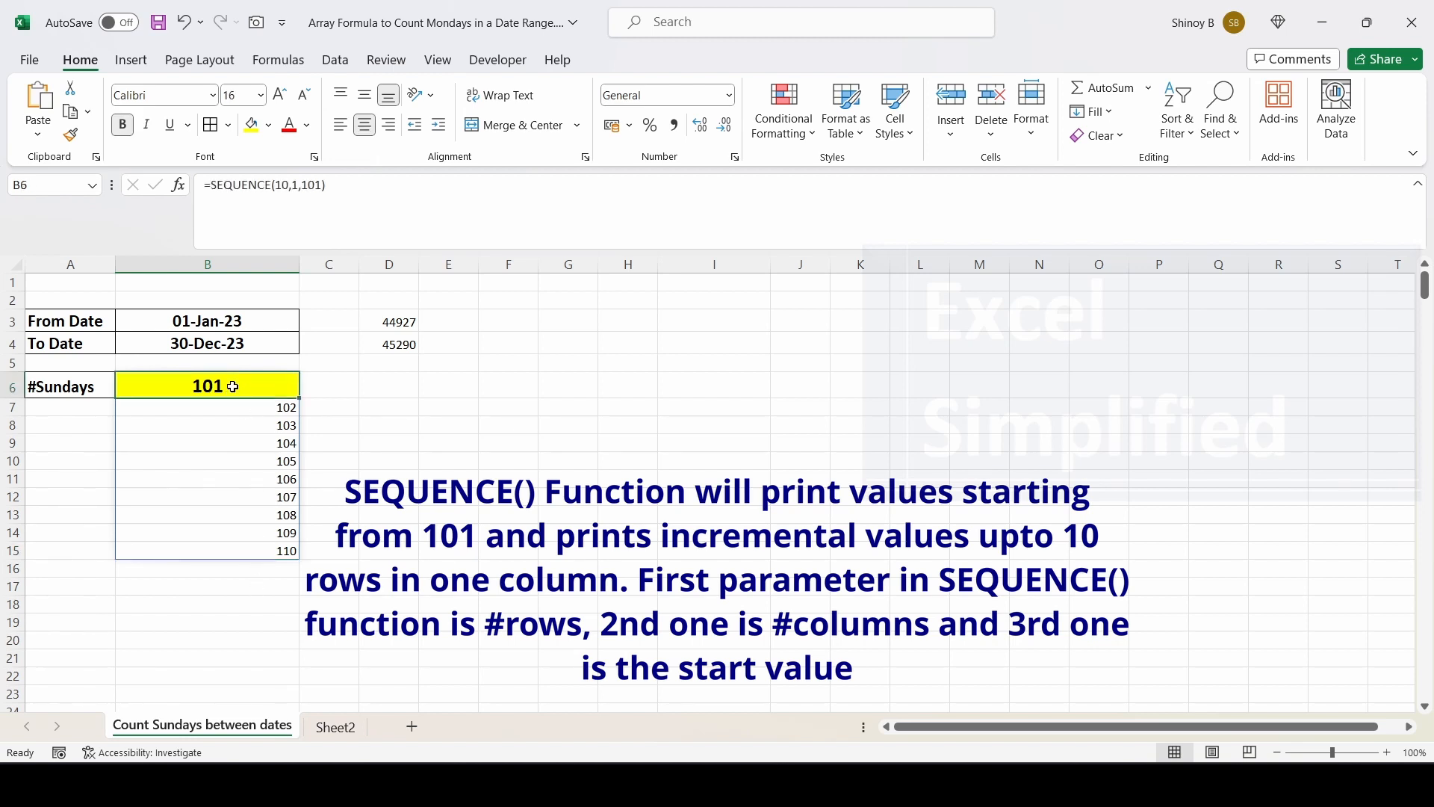
double_click(233, 386)
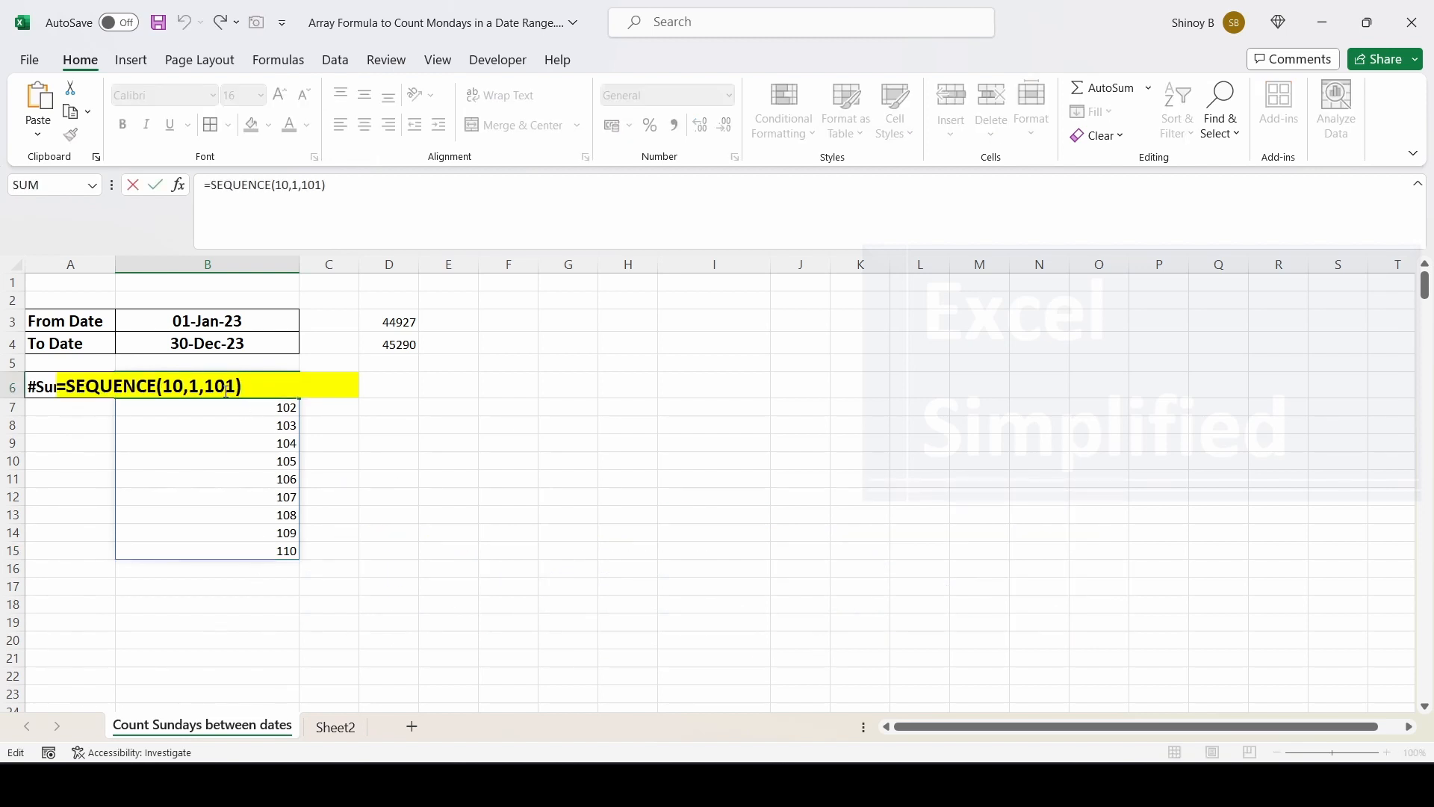
key("Escape")
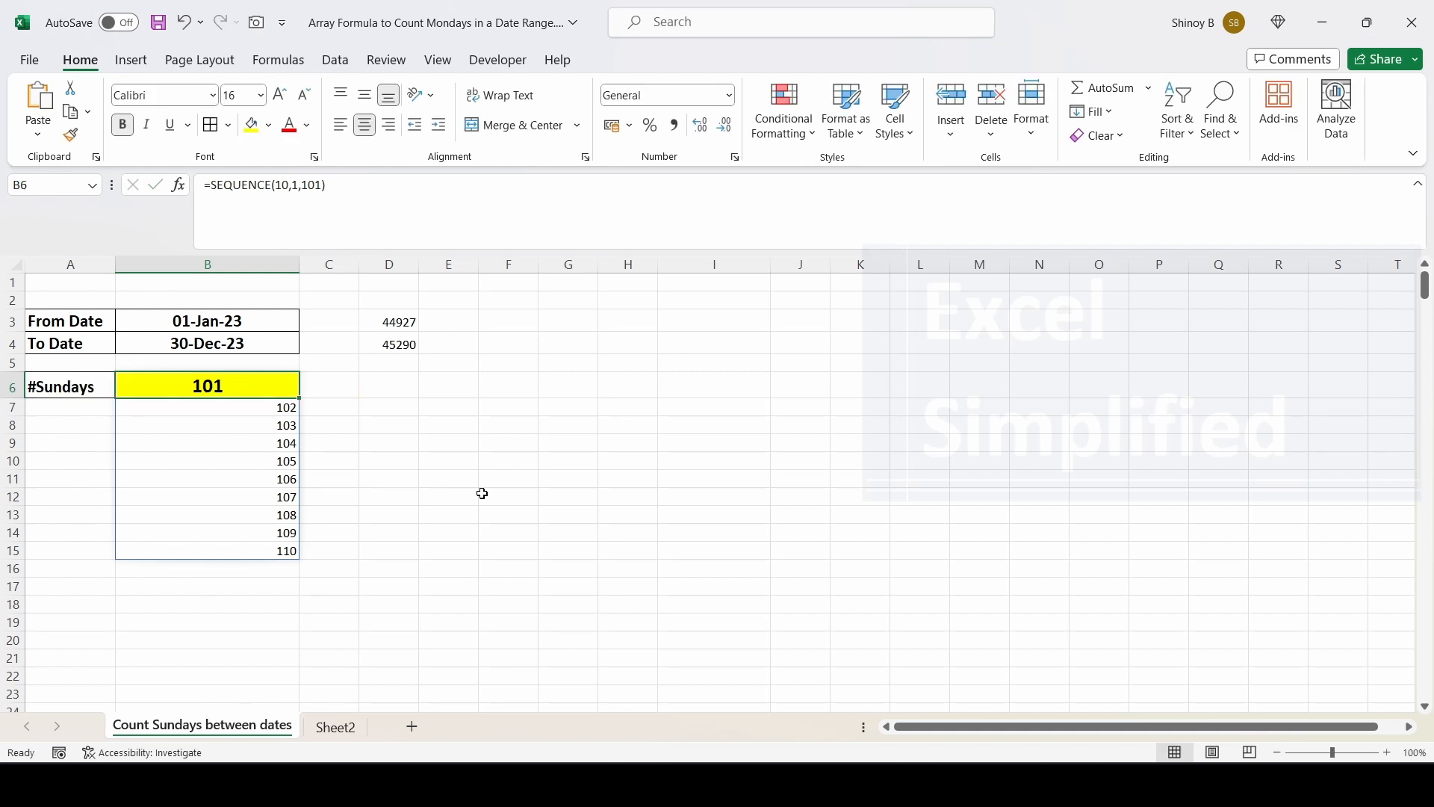
key("Delete")
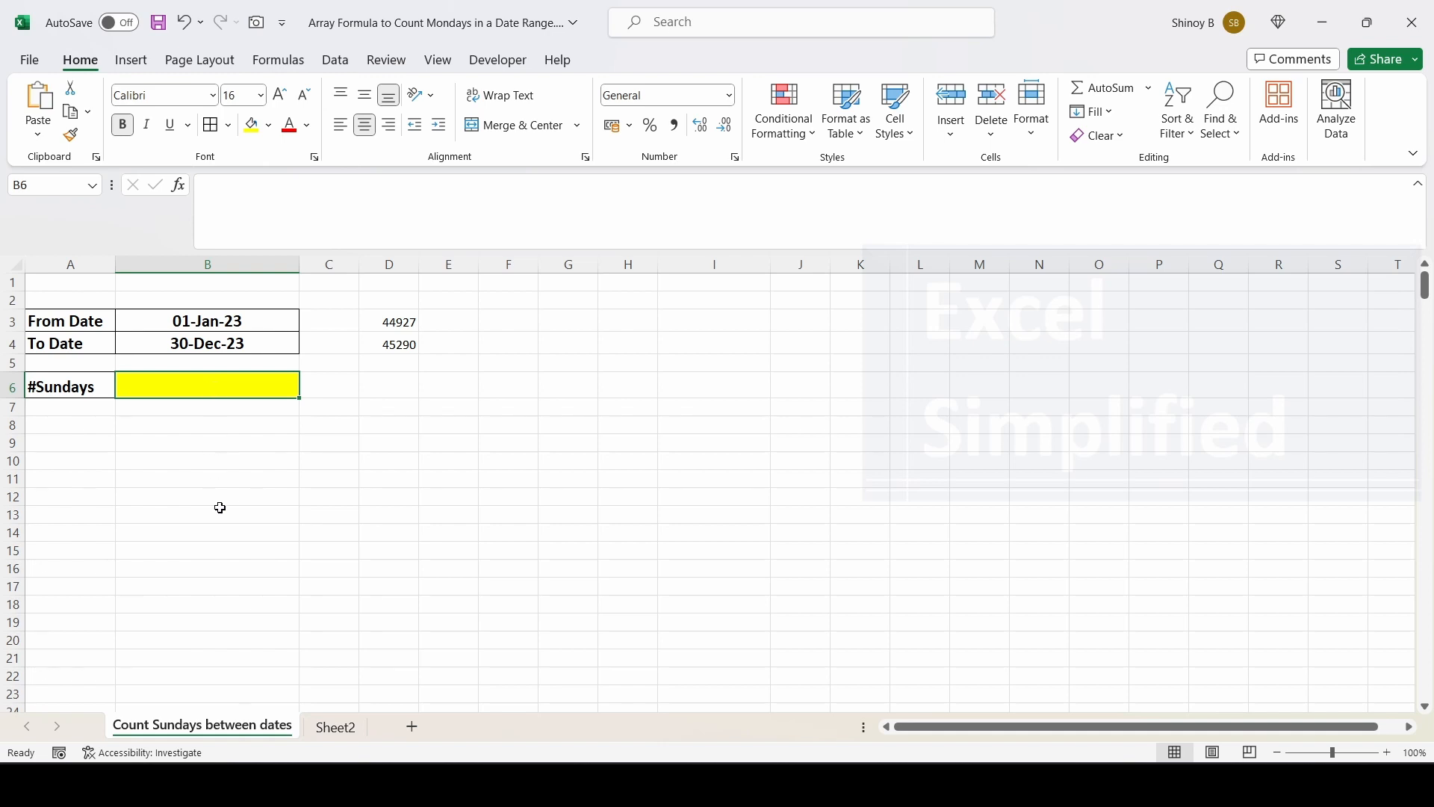
Enter =SEQUENCE(B4-B3+1,1,B3) in cell B6 to list every date number from the From Date to the To Date
type("=SE")
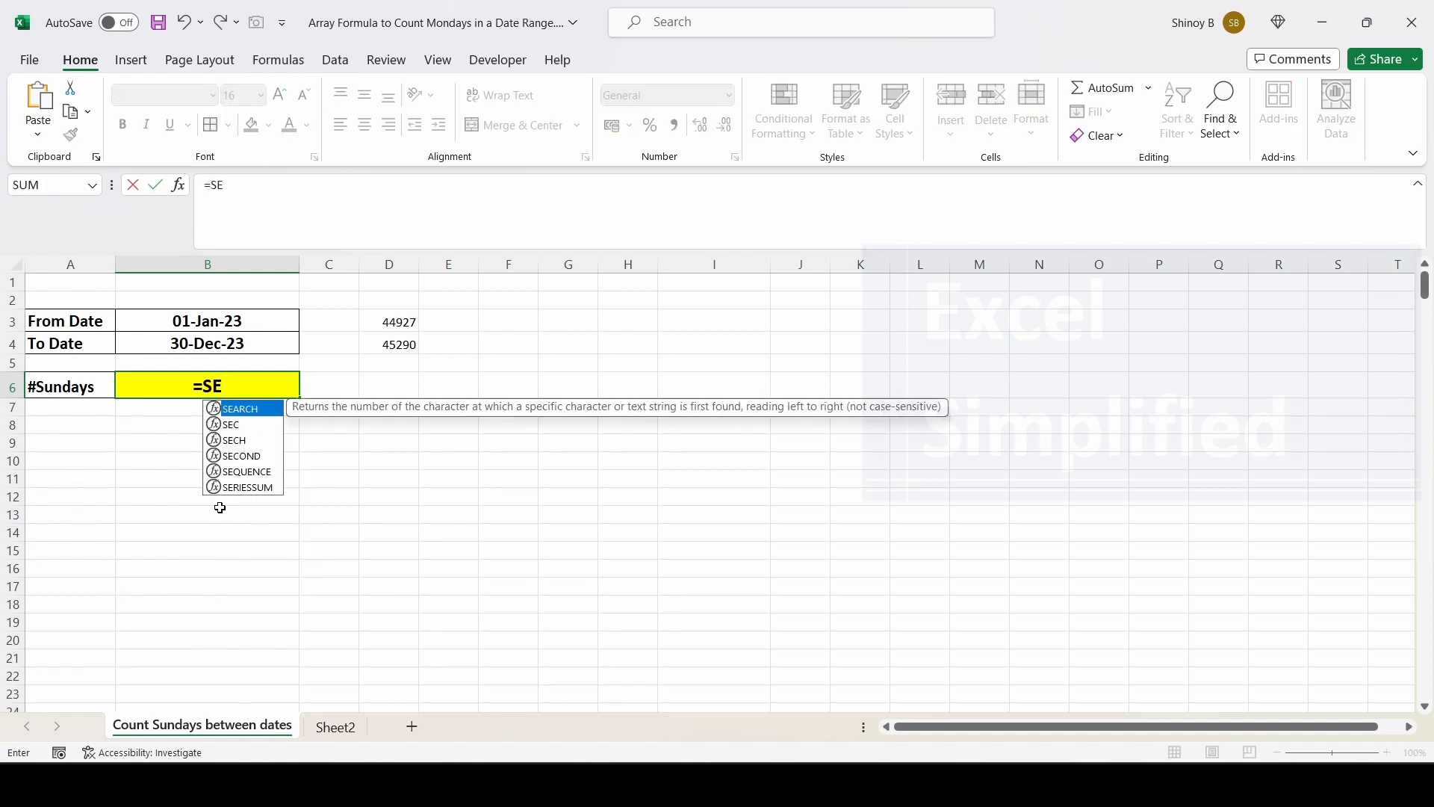
double_click(241, 472)
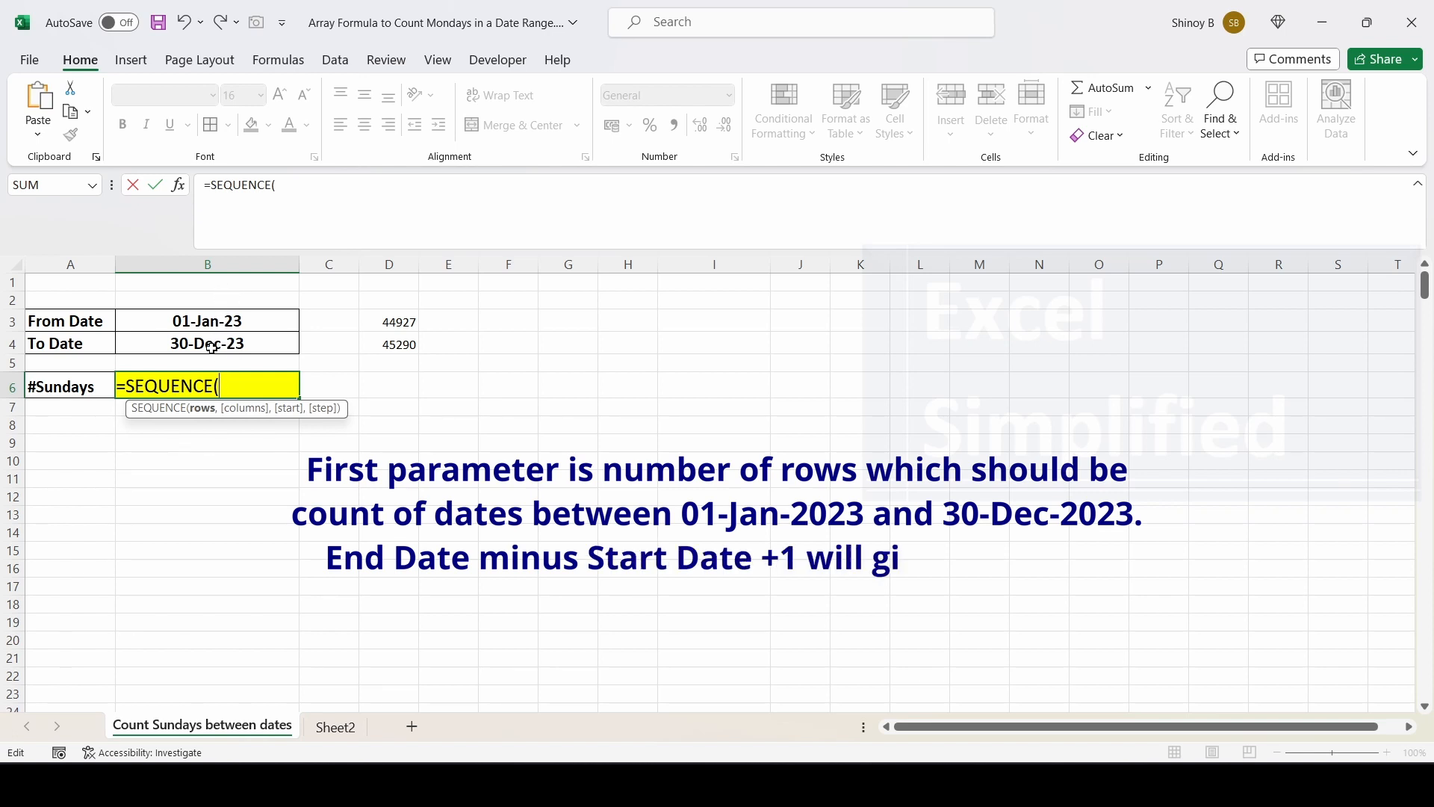
left_click(210, 345)
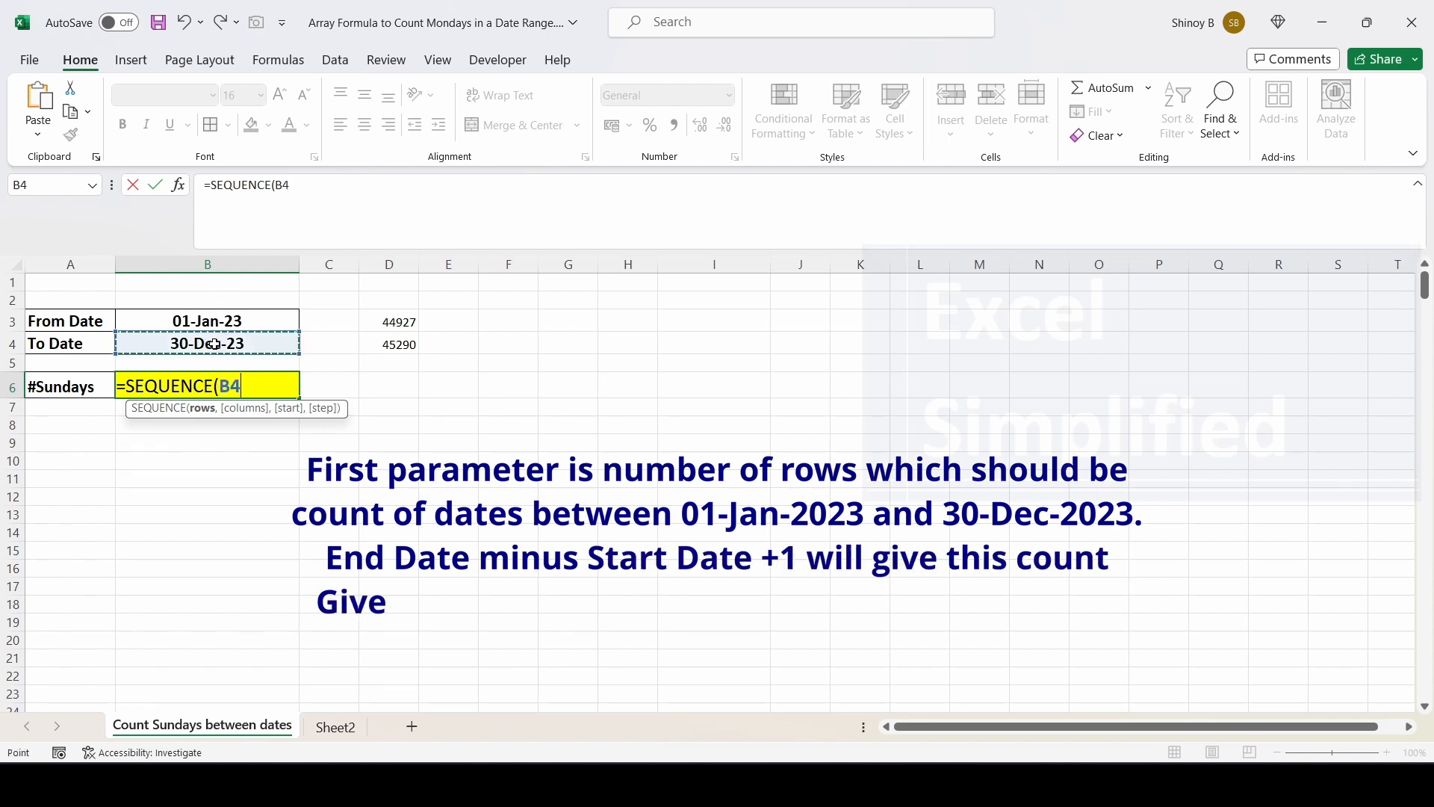
type("-")
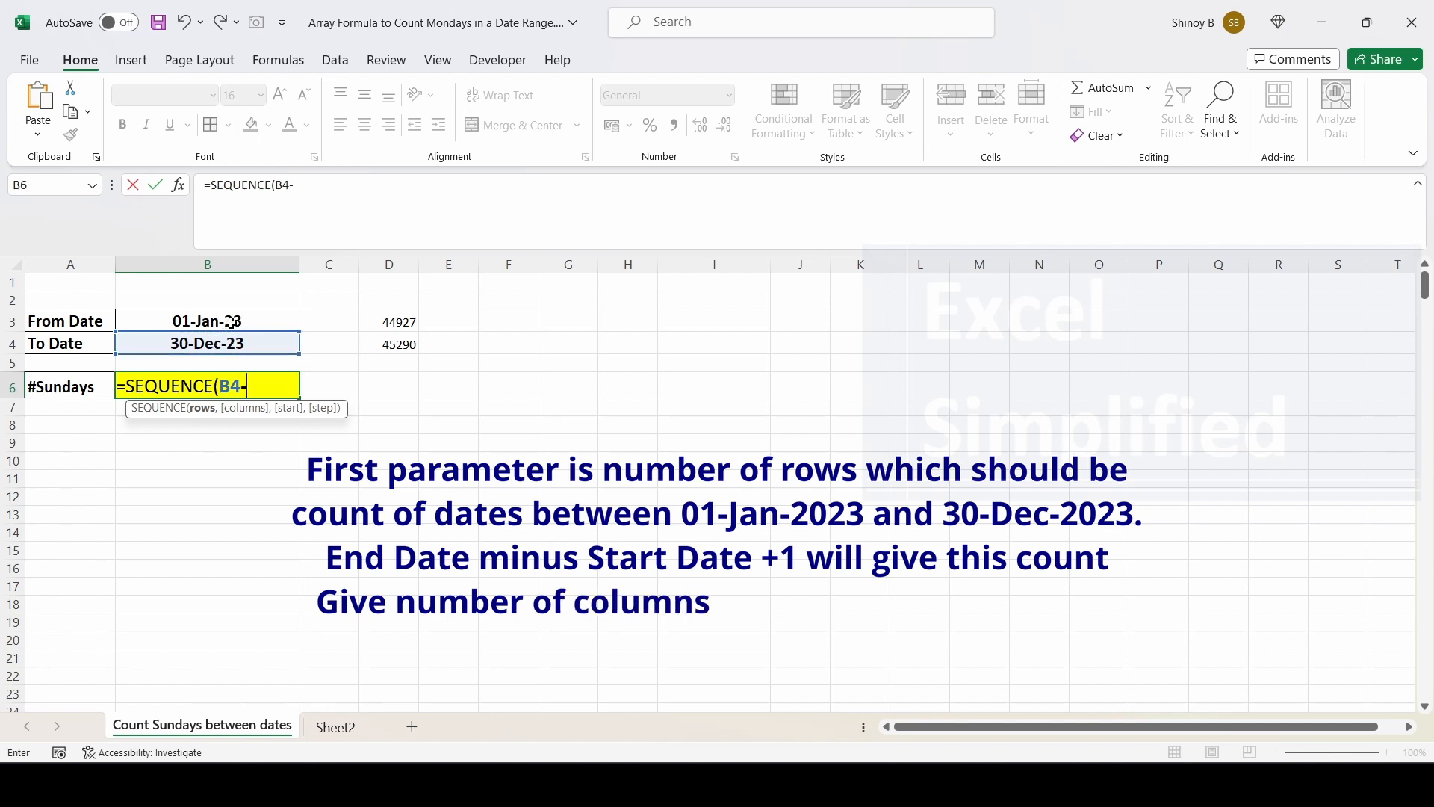
left_click(228, 321)
type("+1")
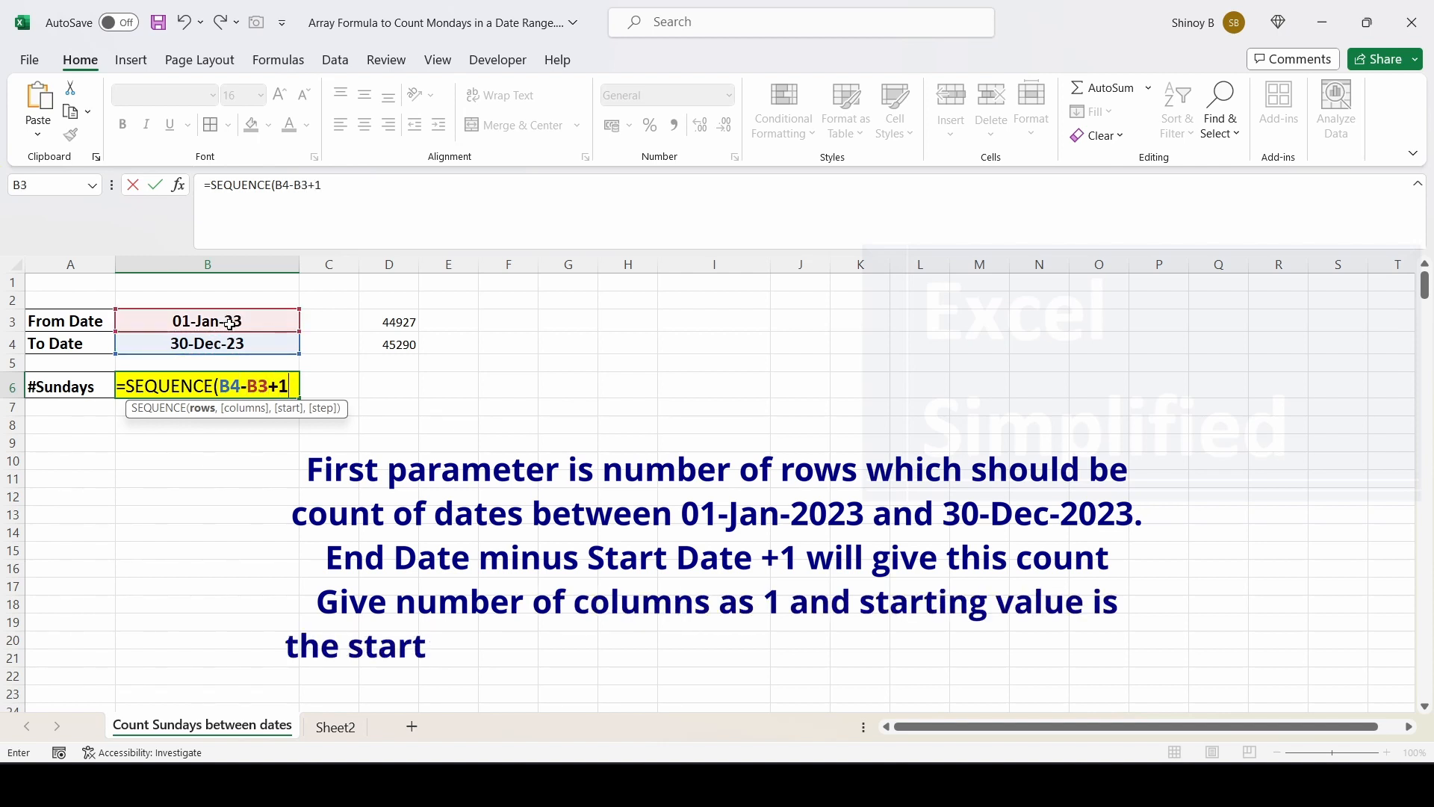
type(",")
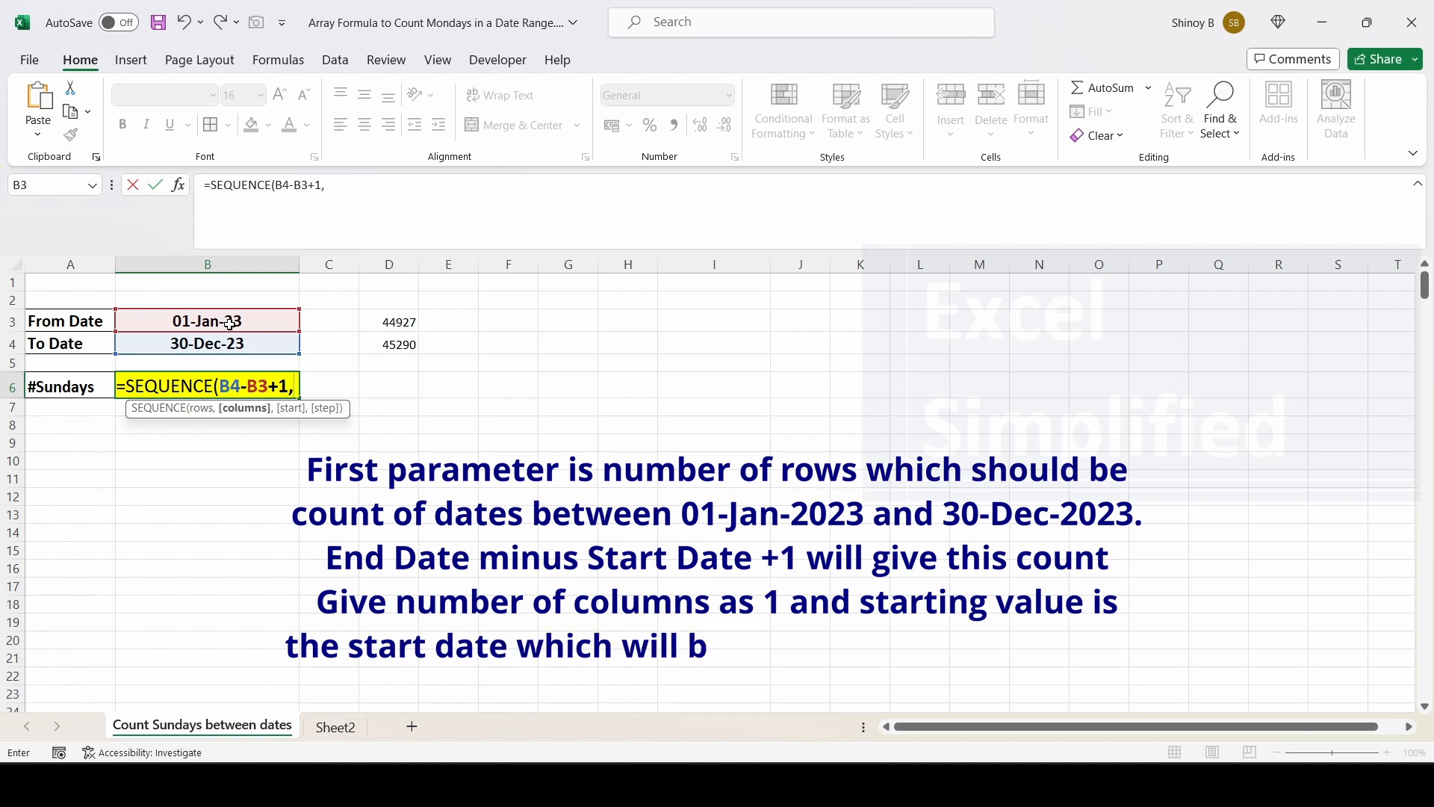
type("1")
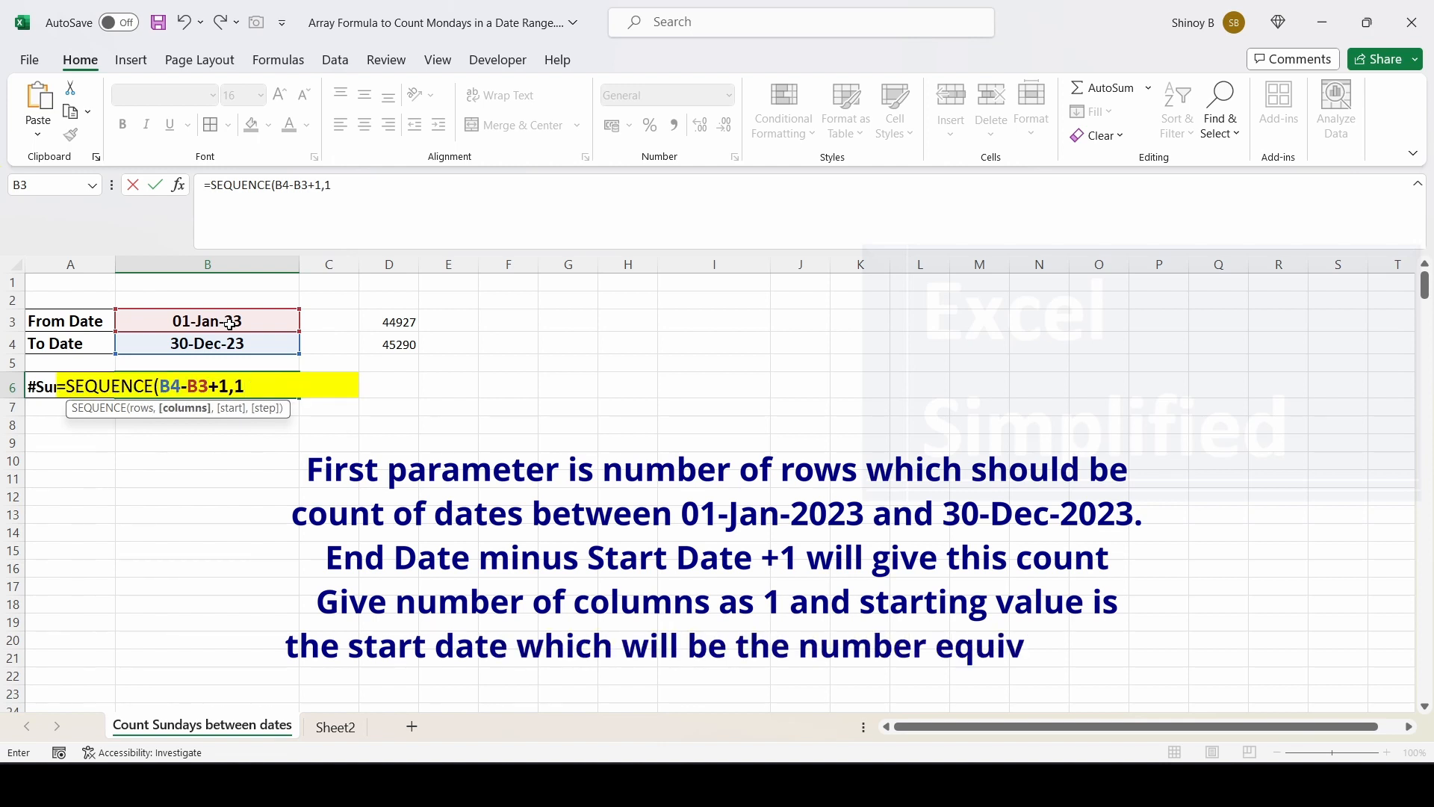
type(",")
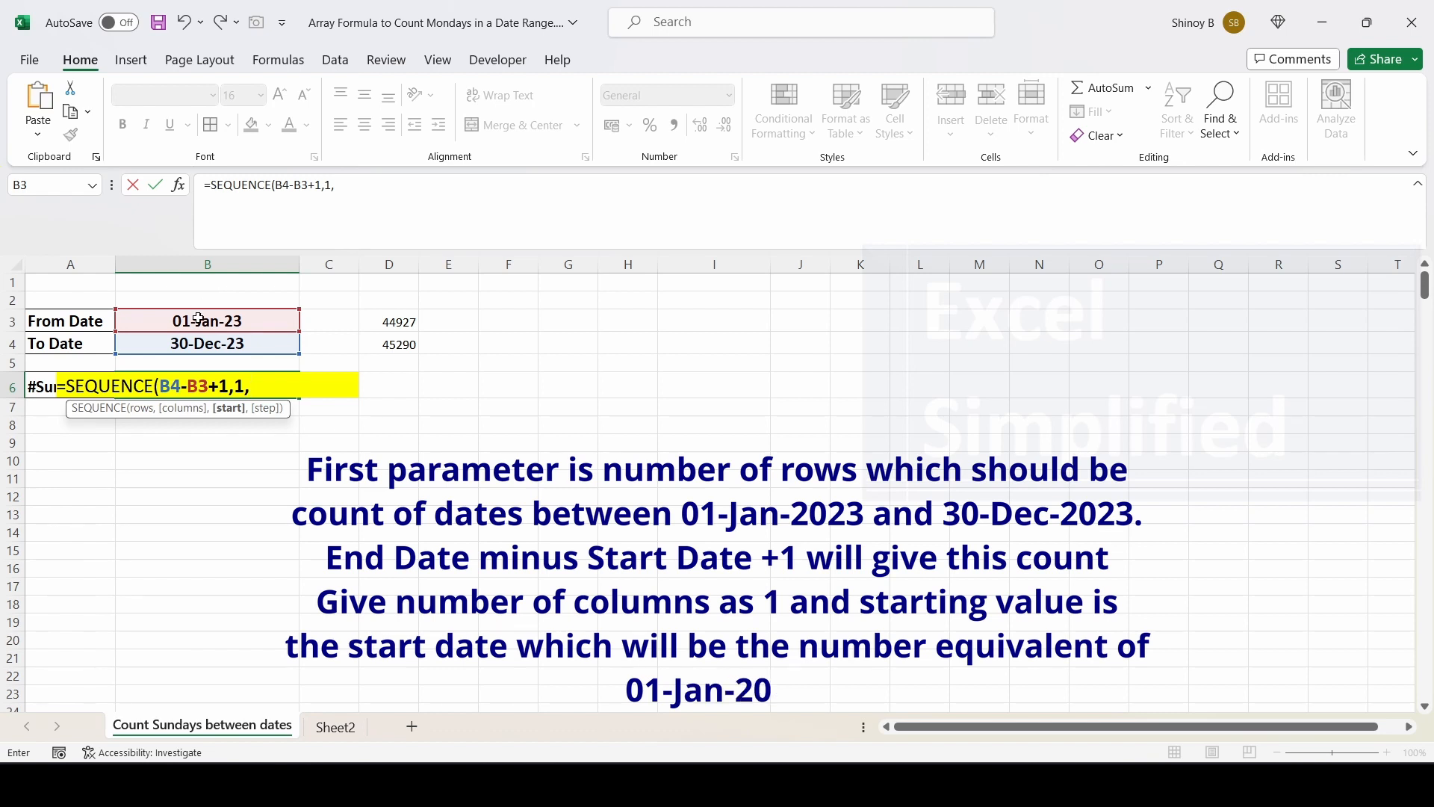
left_click(254, 319)
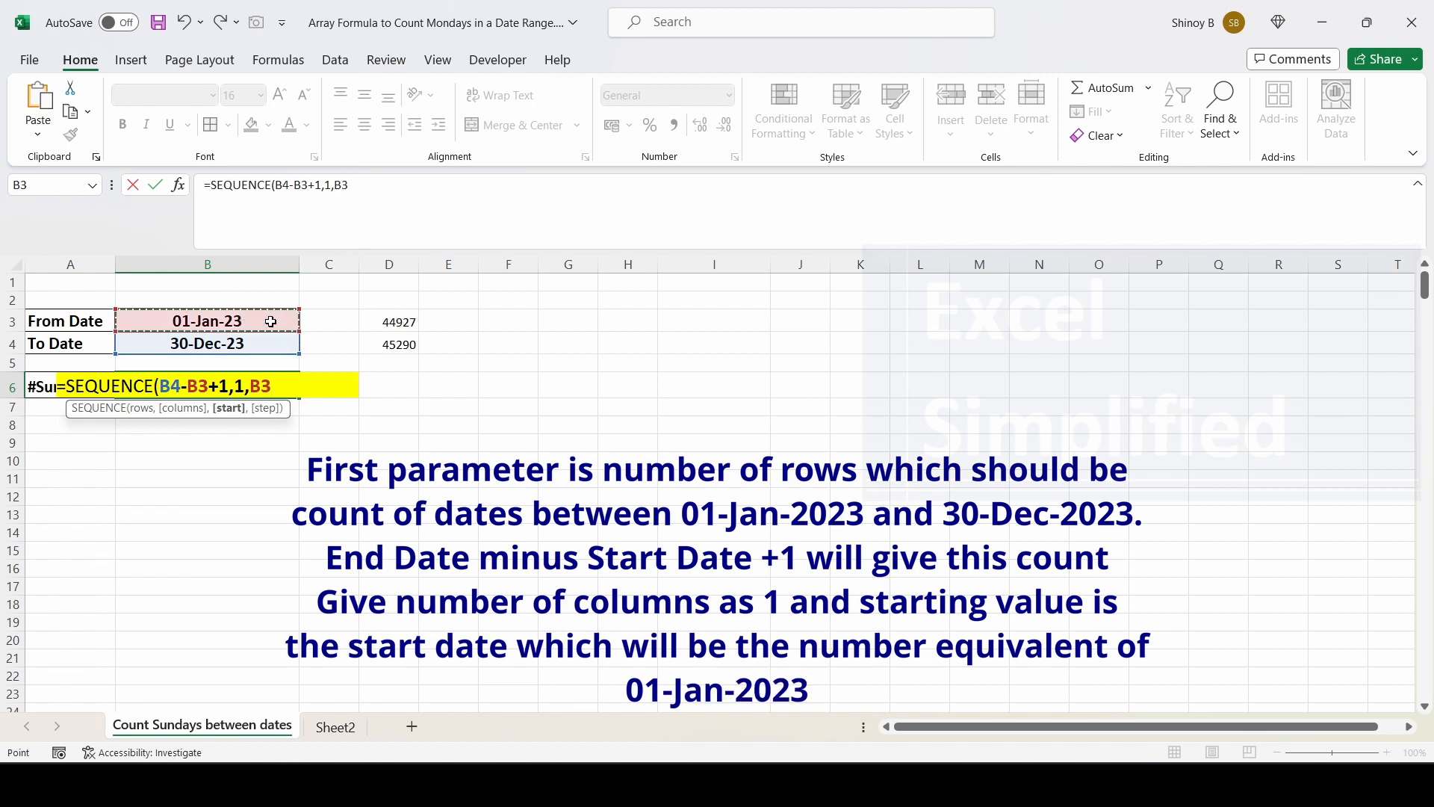
type(")")
key("Return")
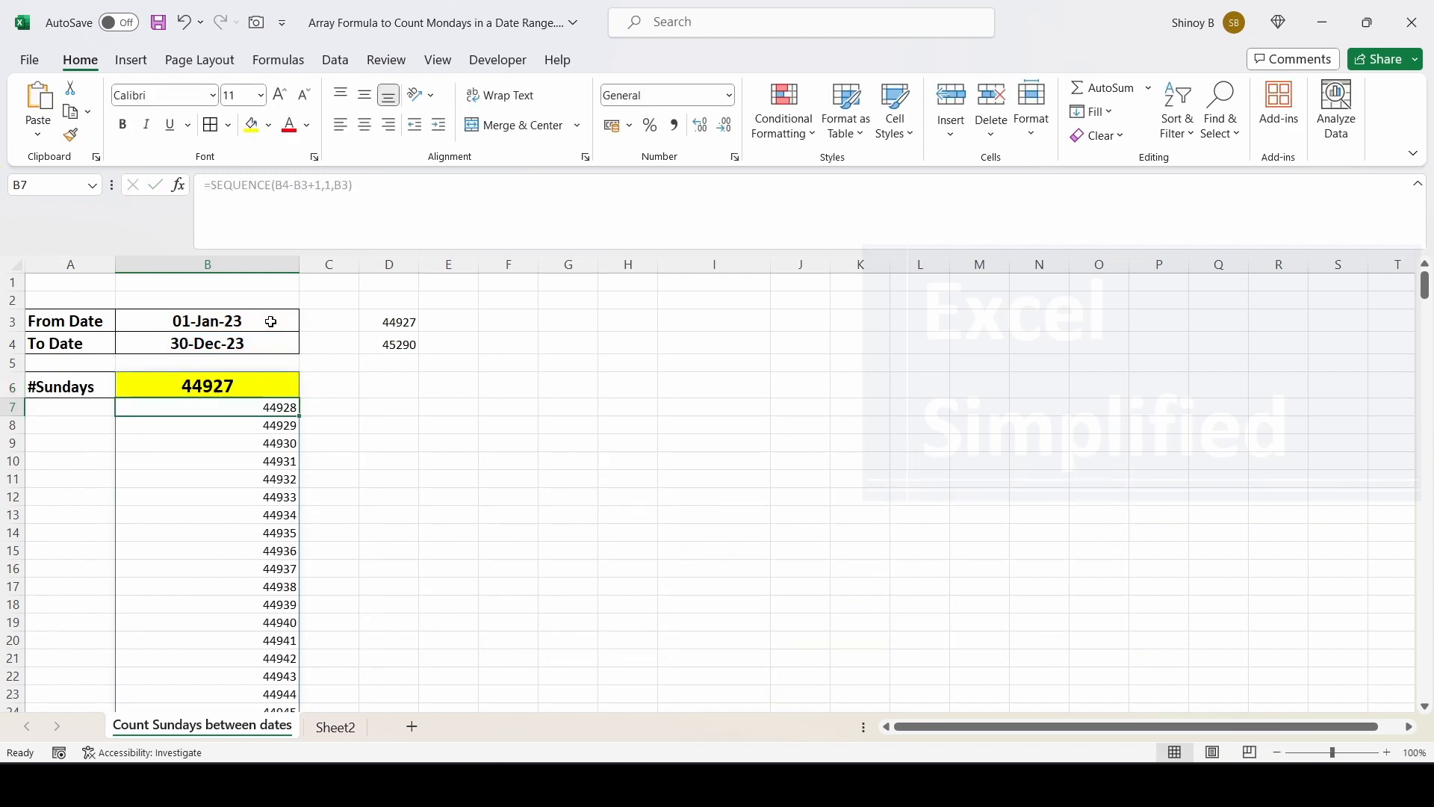
Compare the first value in B6 with the From Date number in D3 and inspect the spilled list through its last row
left_click(202, 320)
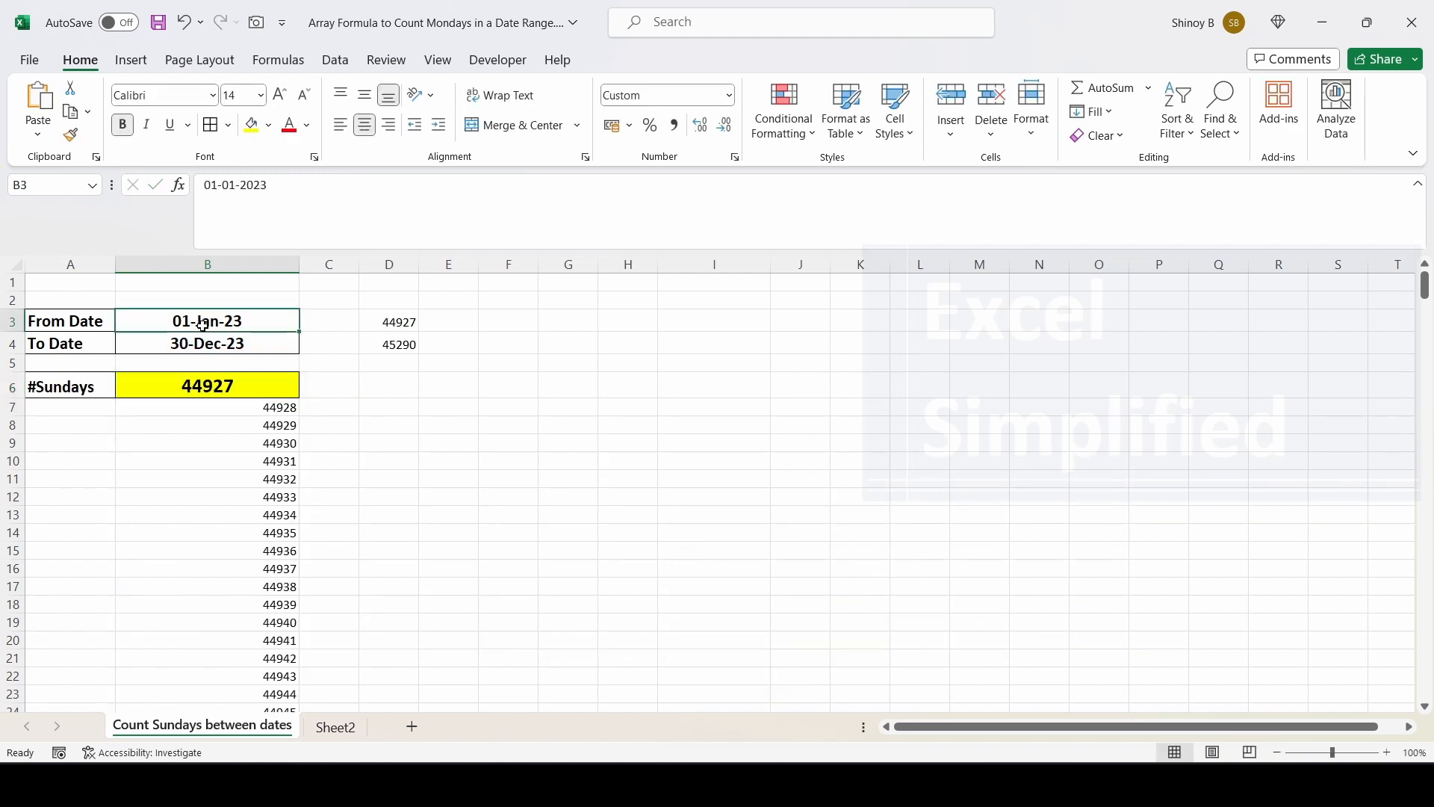
left_click(215, 389)
left_click(408, 325)
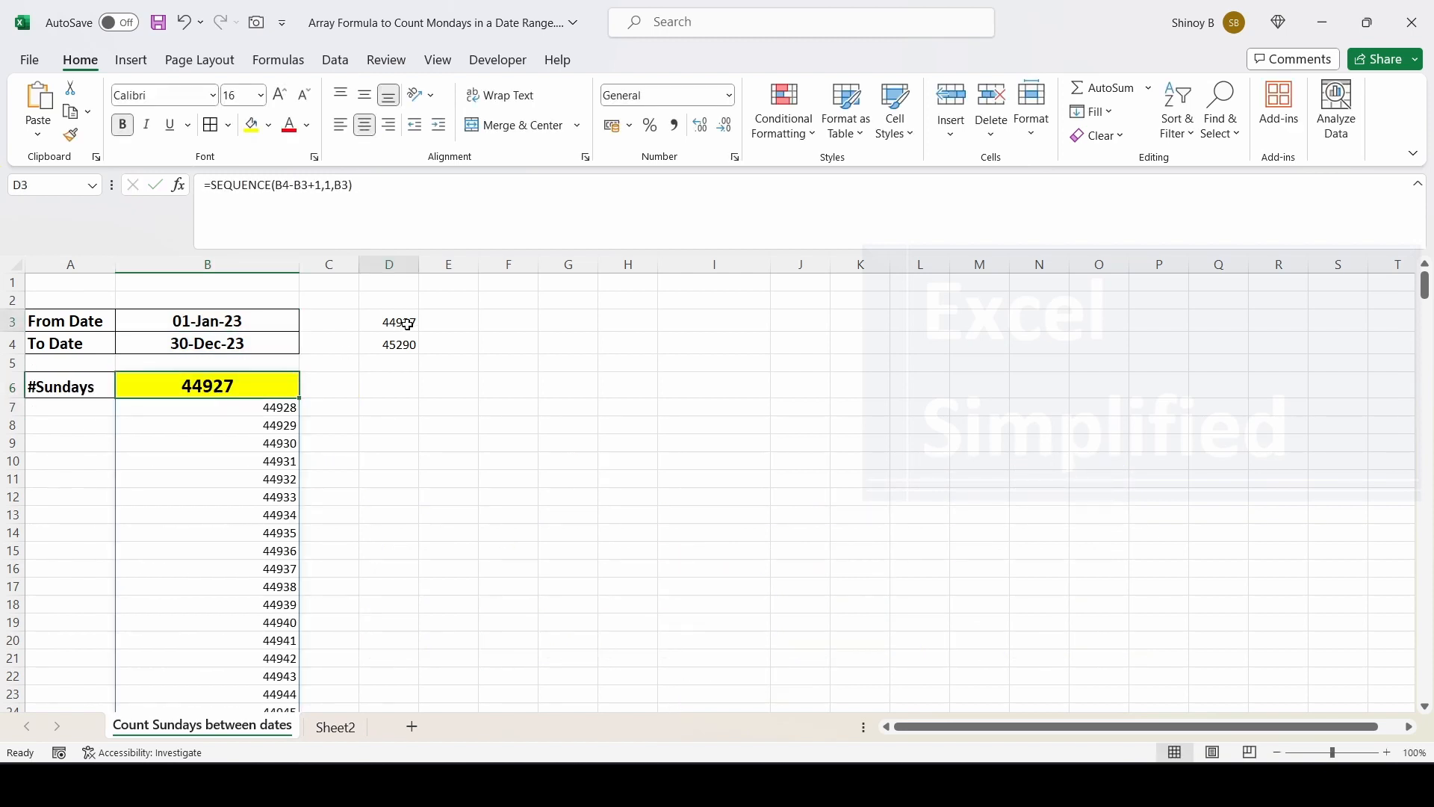
left_click(220, 392)
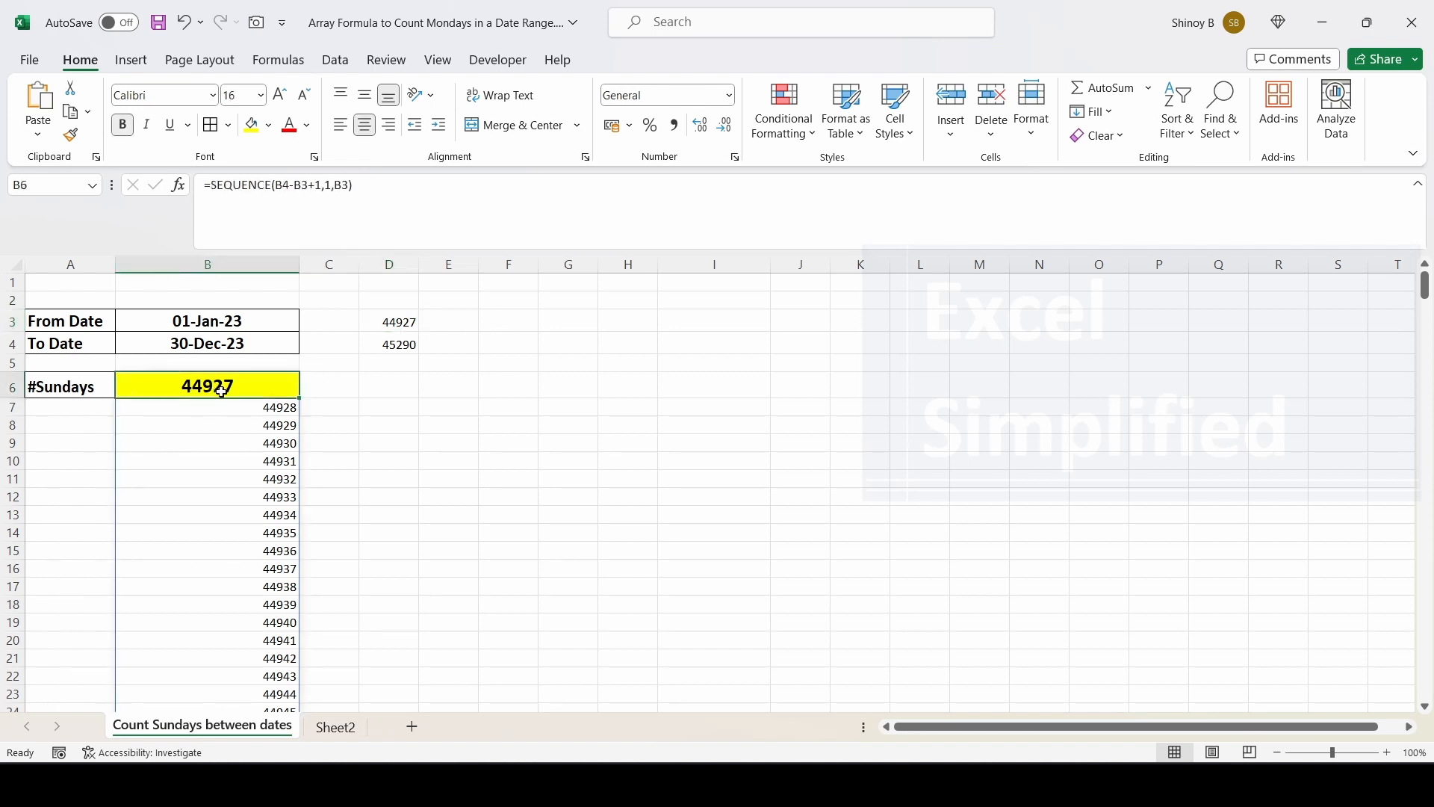
scroll(253, 424, "down", 2)
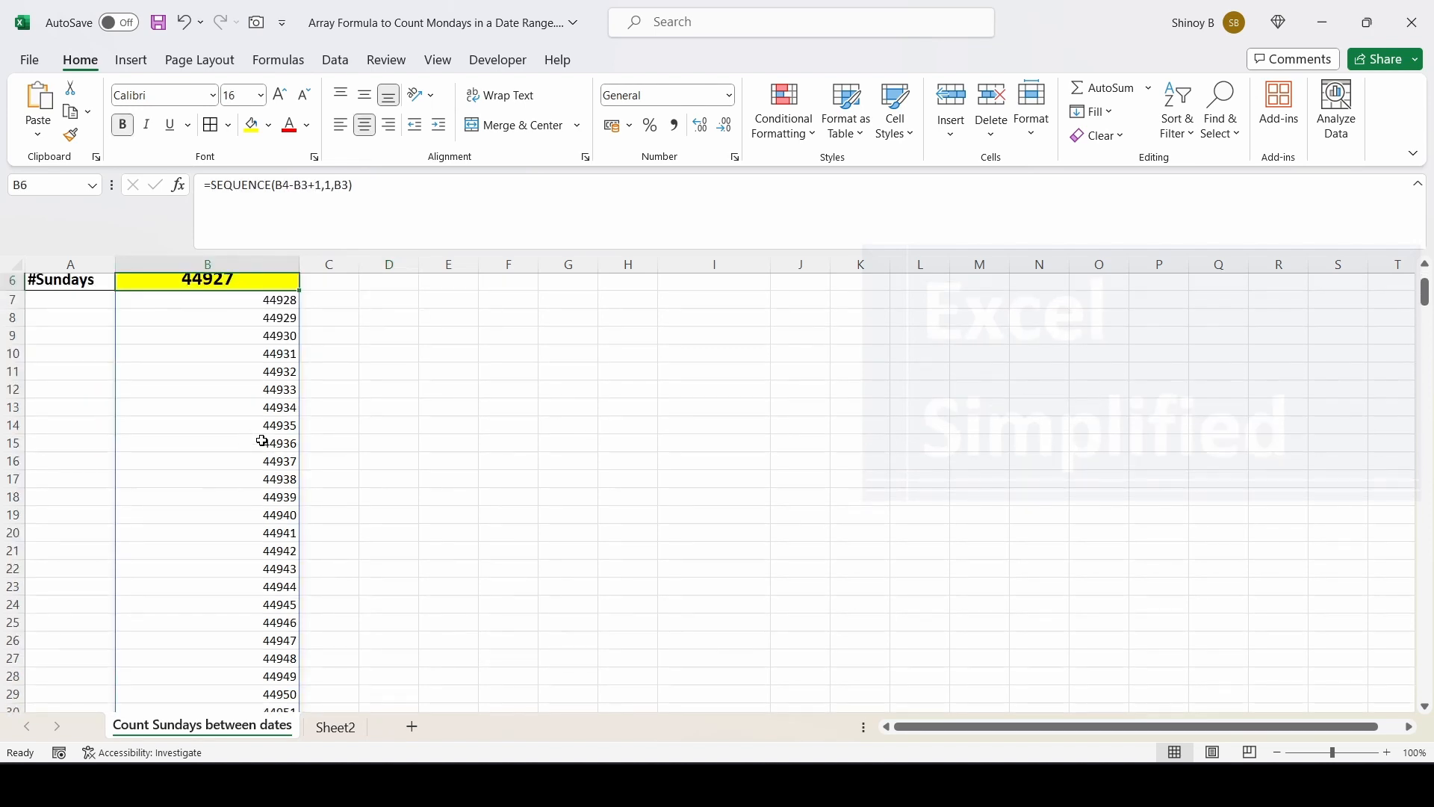
key("ctrl+Down")
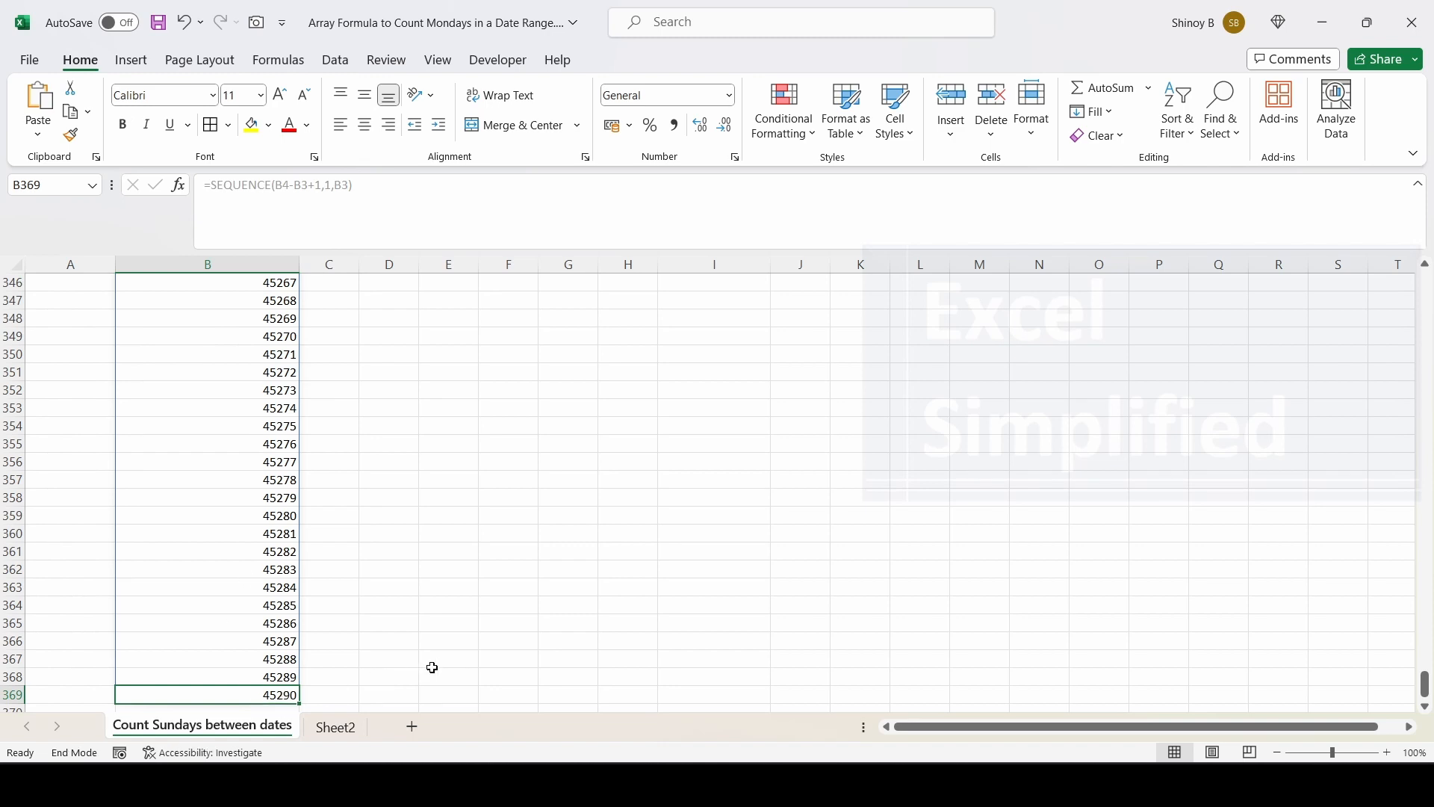
Wrap the formula in B6 as =WEEKDAY(SEQUENCE(B4-B3+1,1,B3)) and check the weekday numbers in B6 and B7
key("ctrl+Up")
scroll(374, 603, "up", 2)
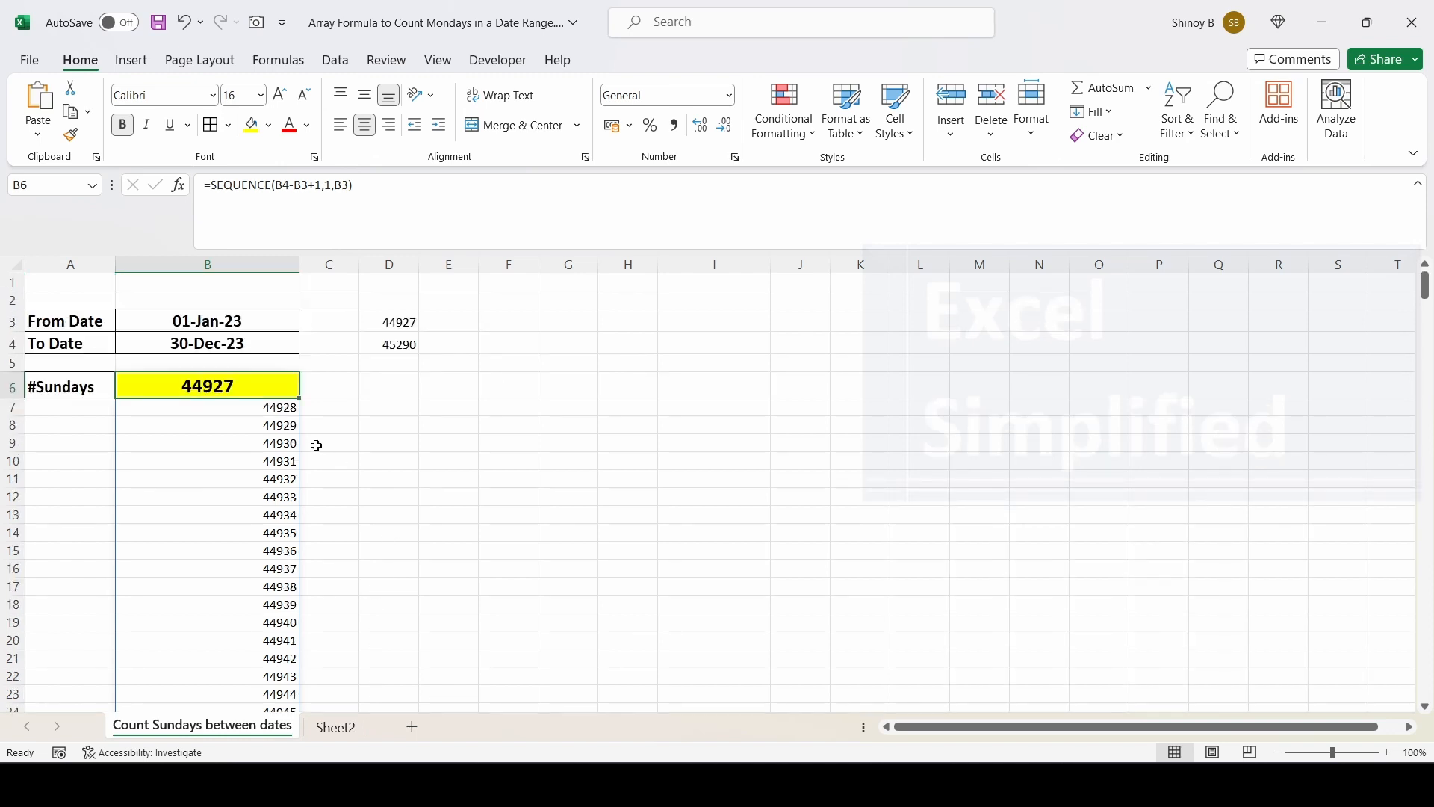
double_click(245, 389)
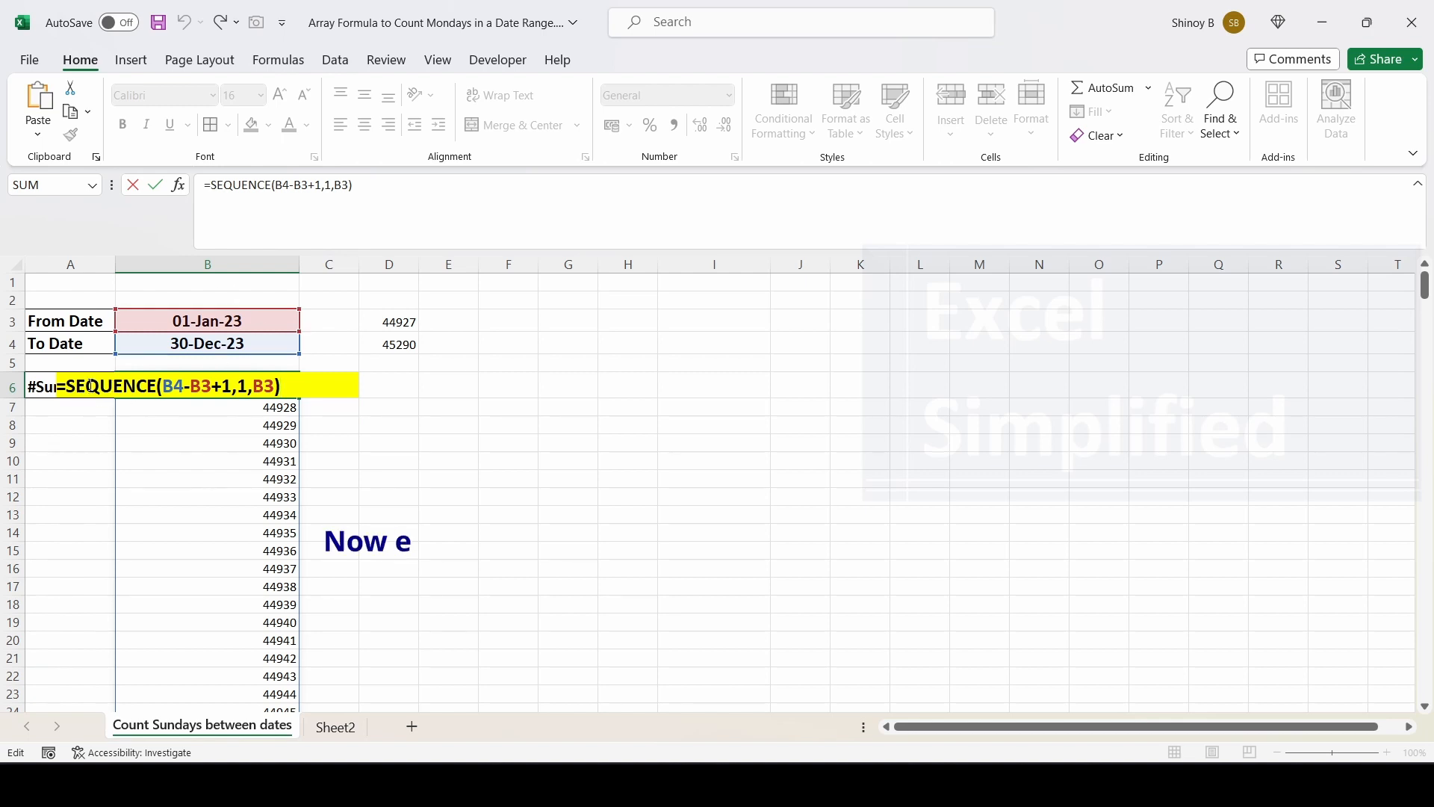
left_click(67, 386)
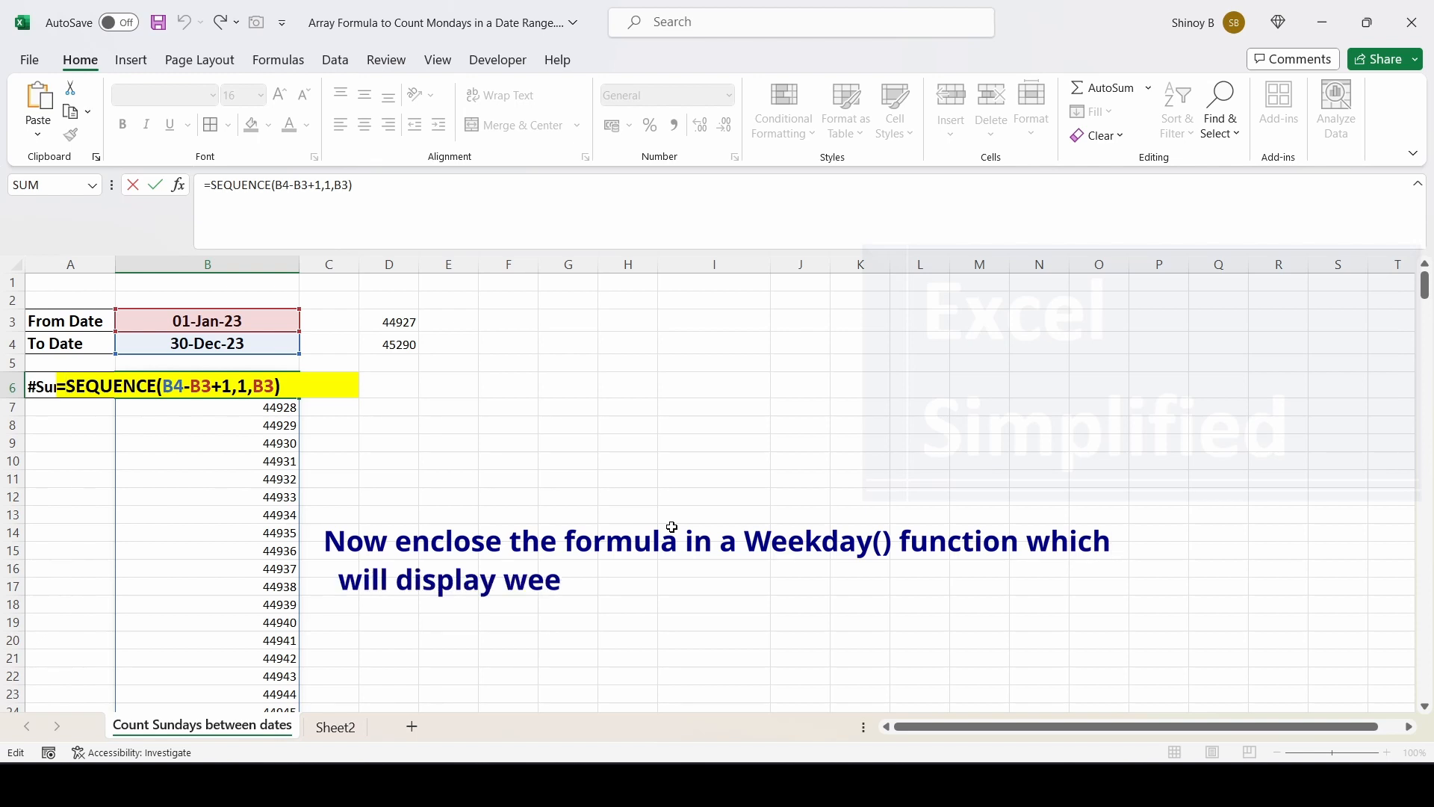
type("WEEKDAY")
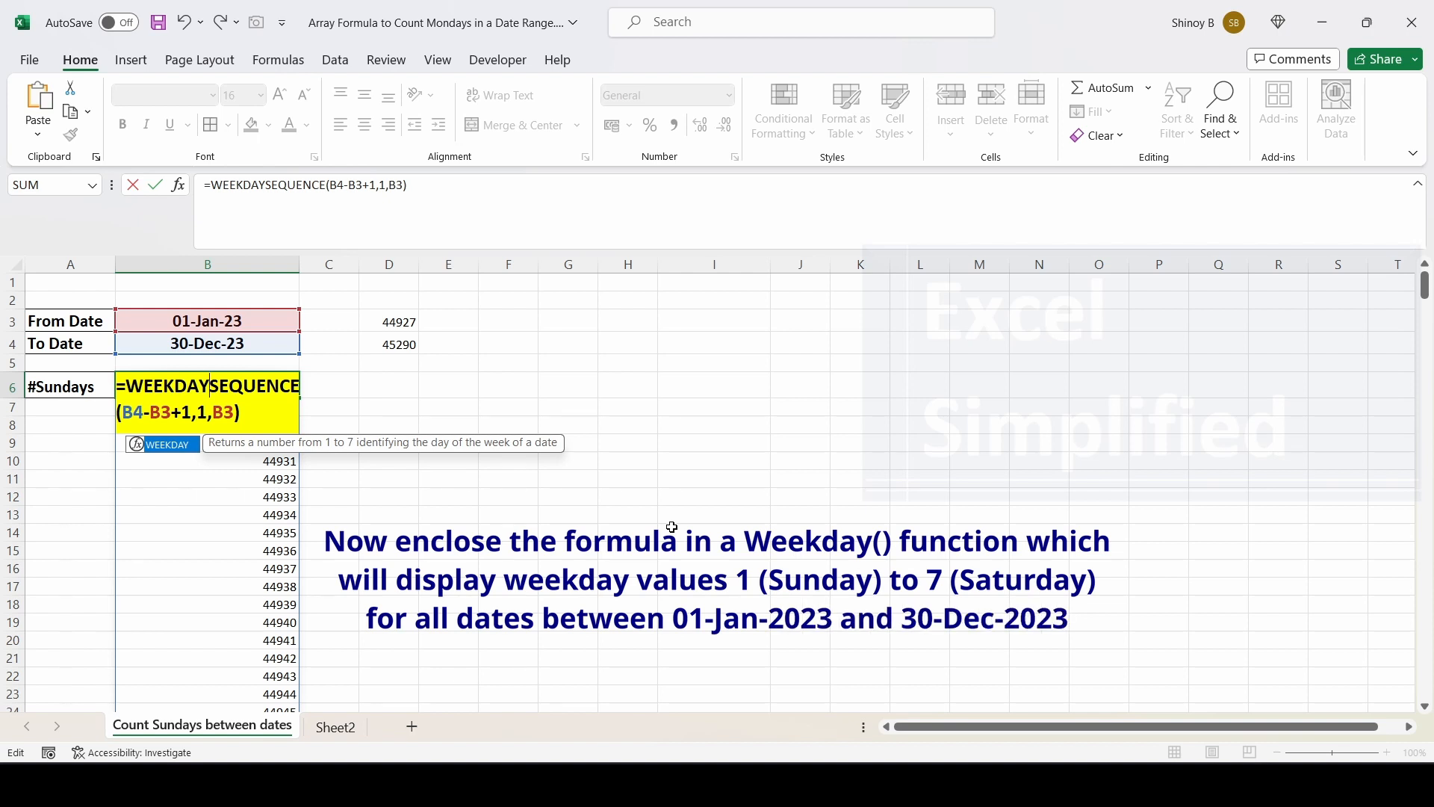
type("(")
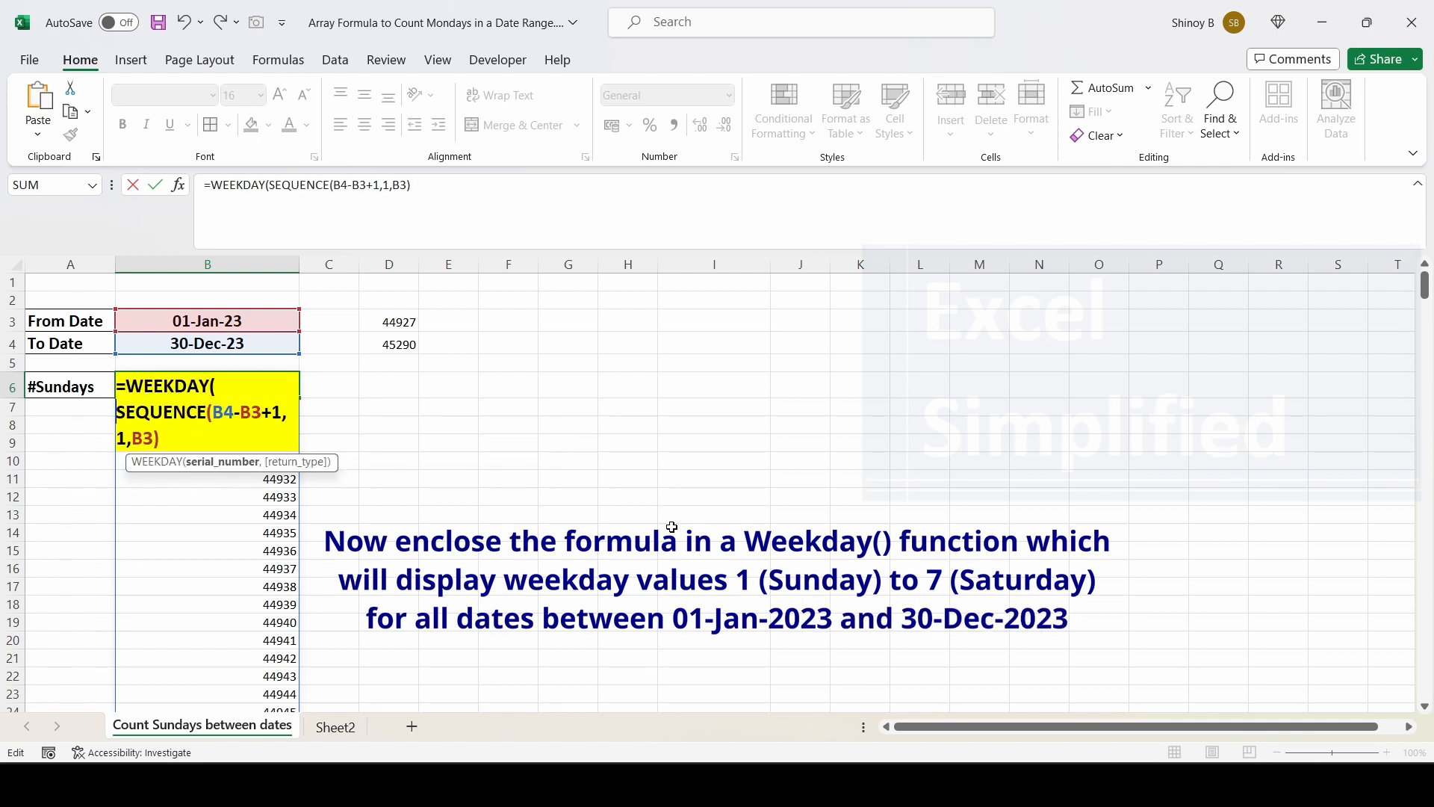
left_click(185, 435)
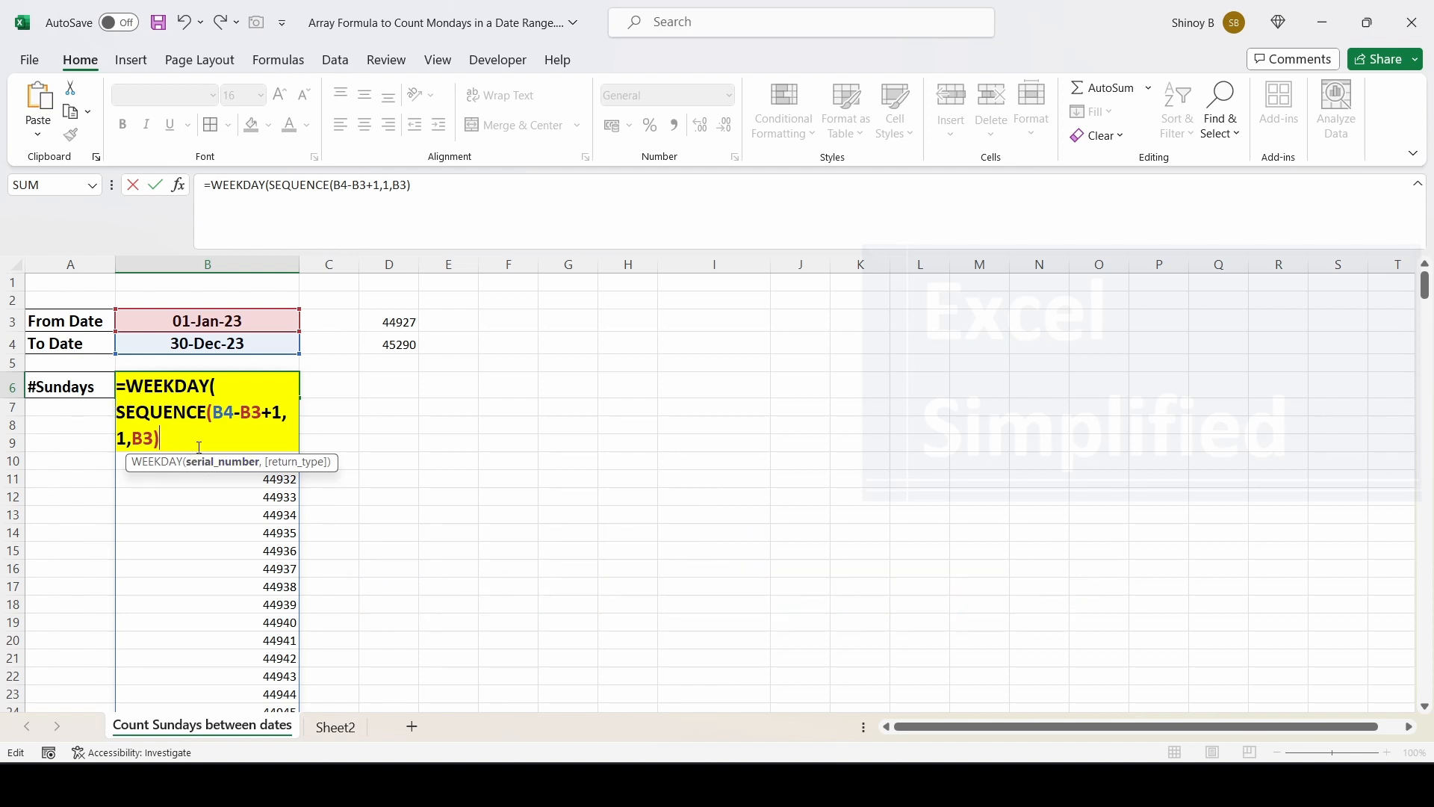
type(")")
key("Return")
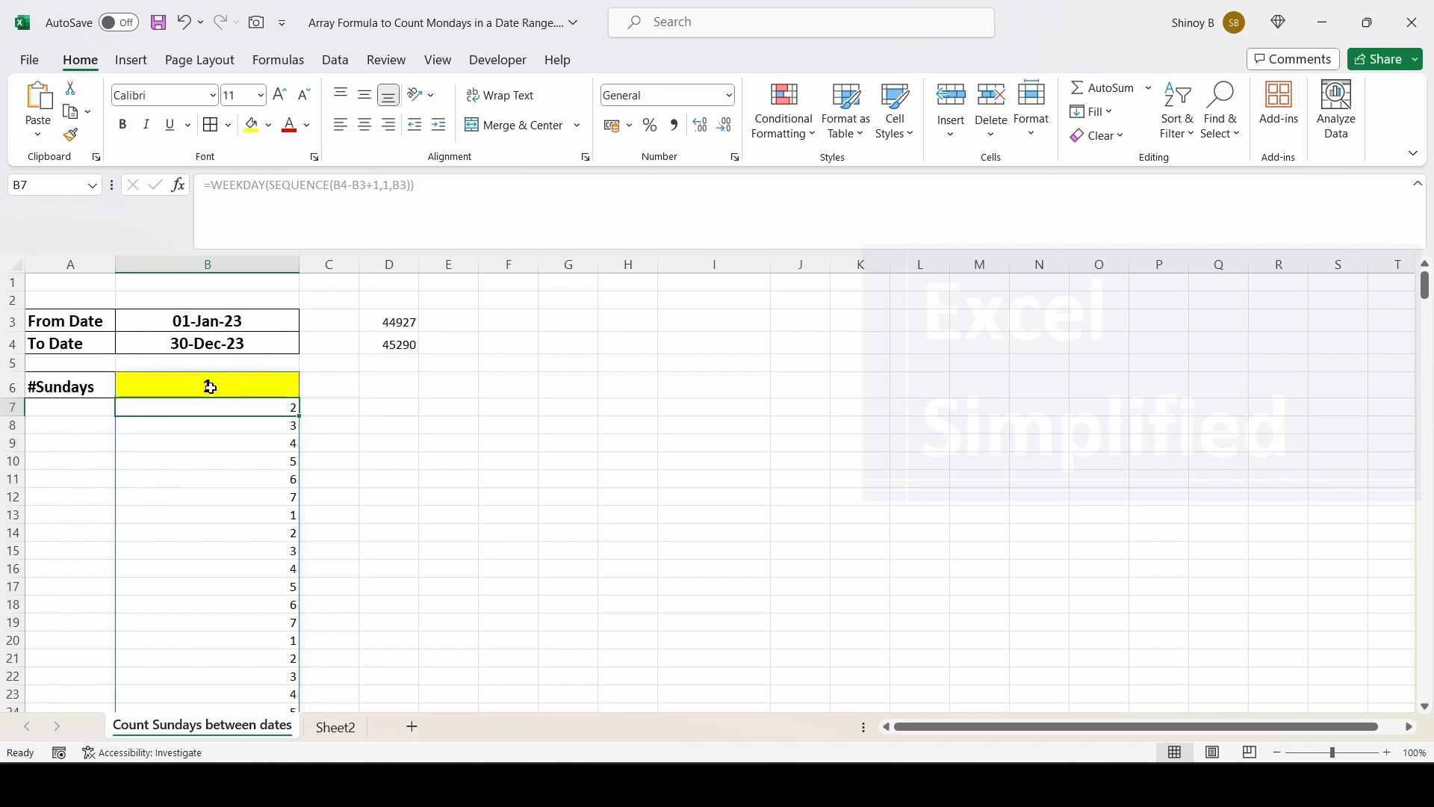
left_click(219, 389)
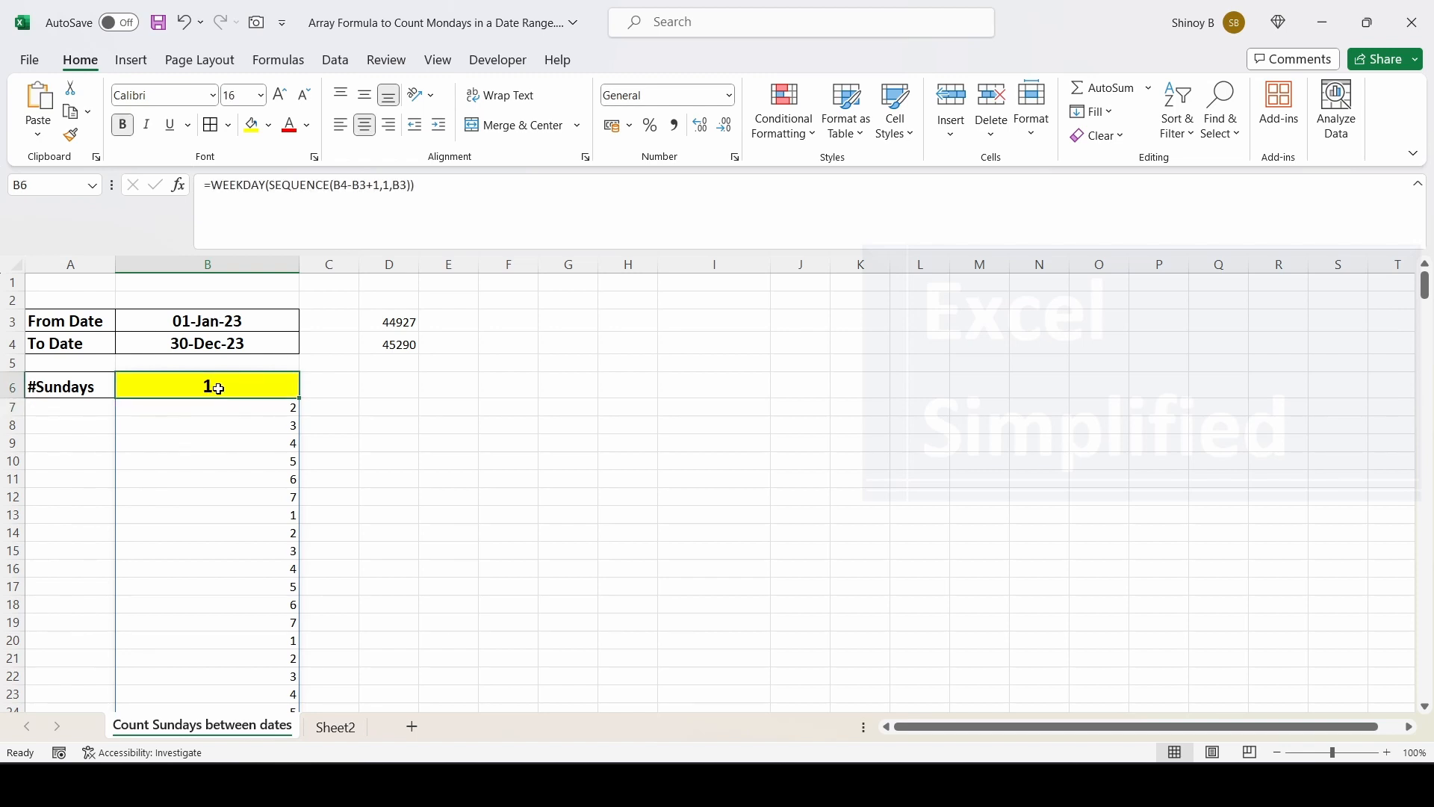
left_click(256, 410)
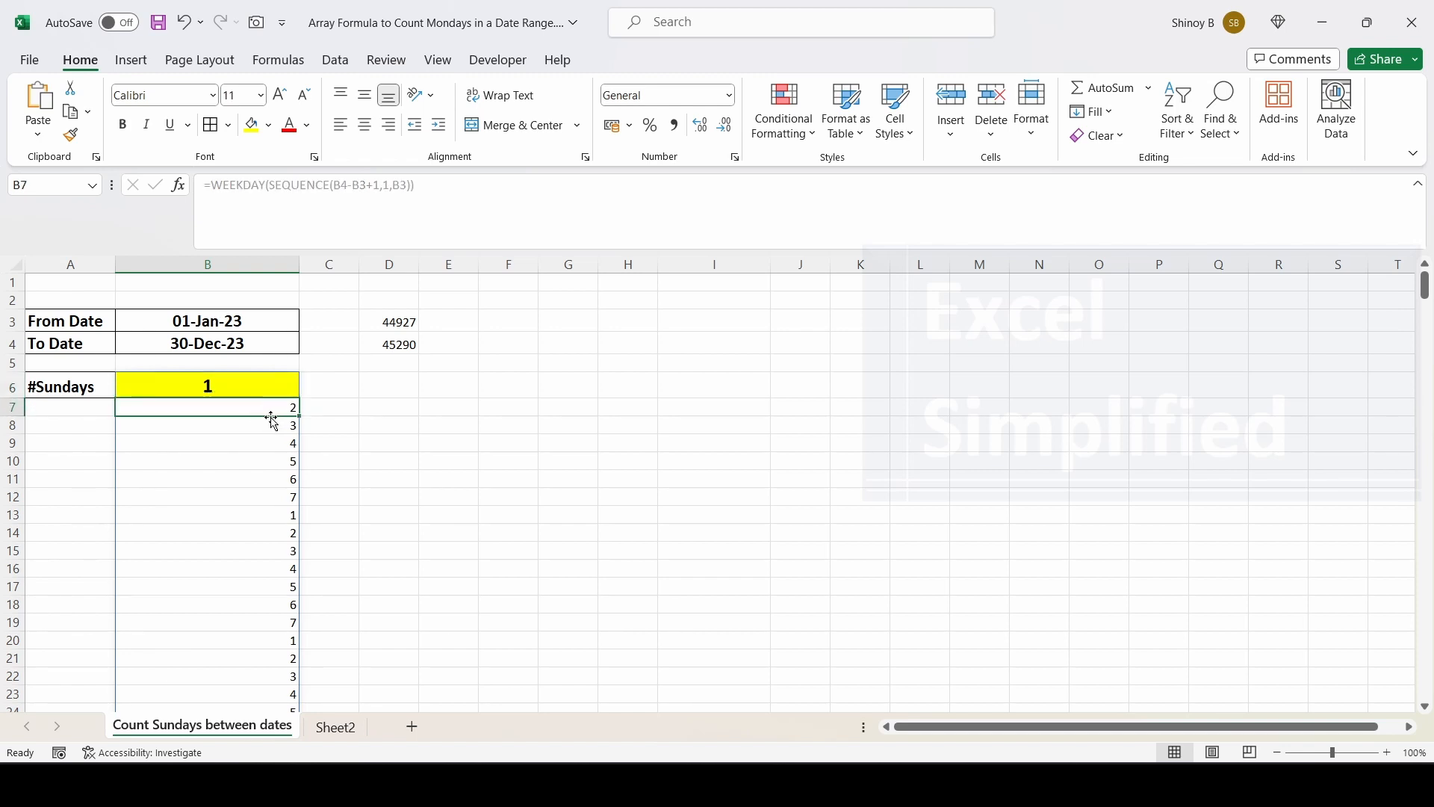
left_click(224, 387)
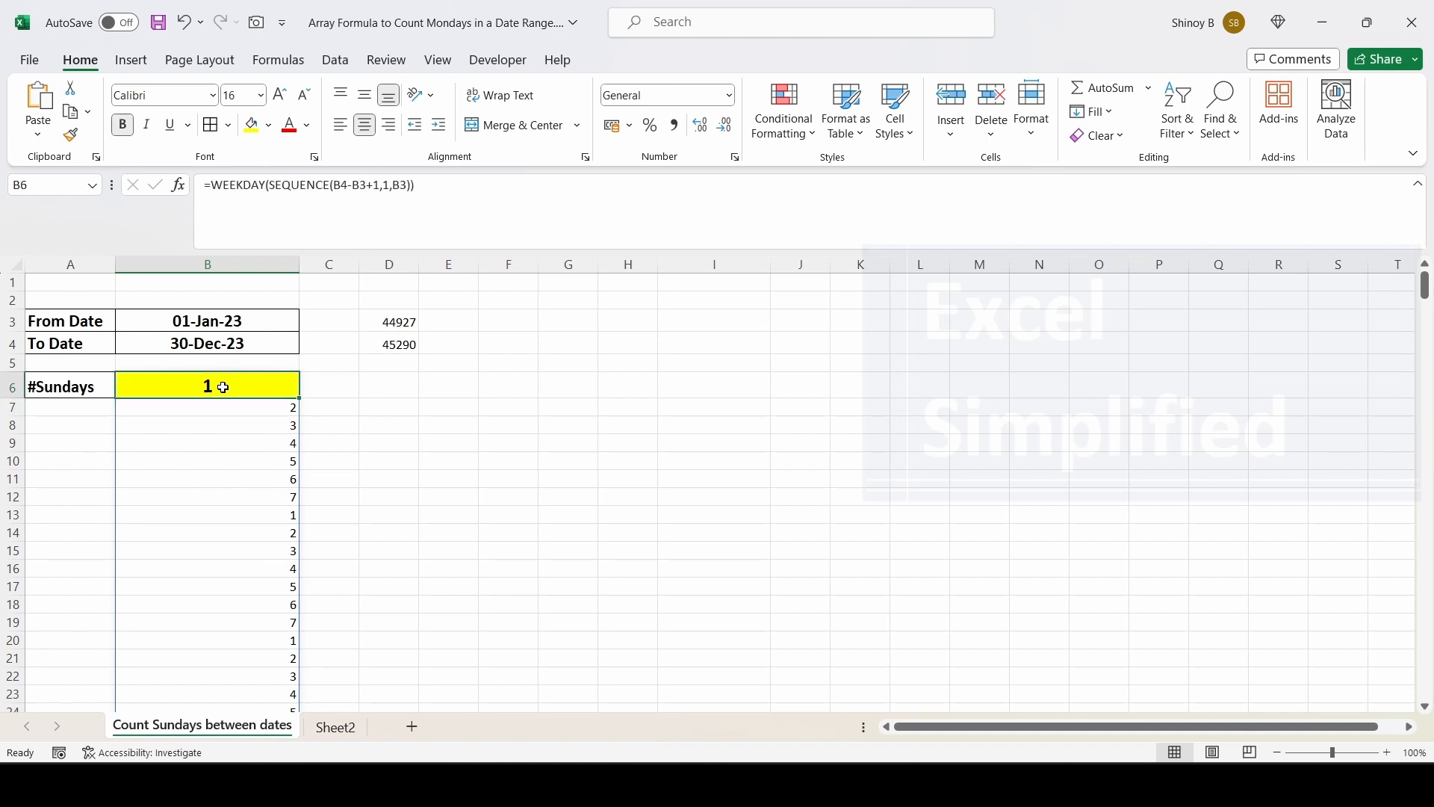
left_click(267, 410)
Extend the B6 formula to =IF(WEEKDAY(SEQUENCE(B4-B3+1,1,B3))=1,1,0) and check the spilled flags in B6, B7 and B13
left_click(233, 389)
key("F2")
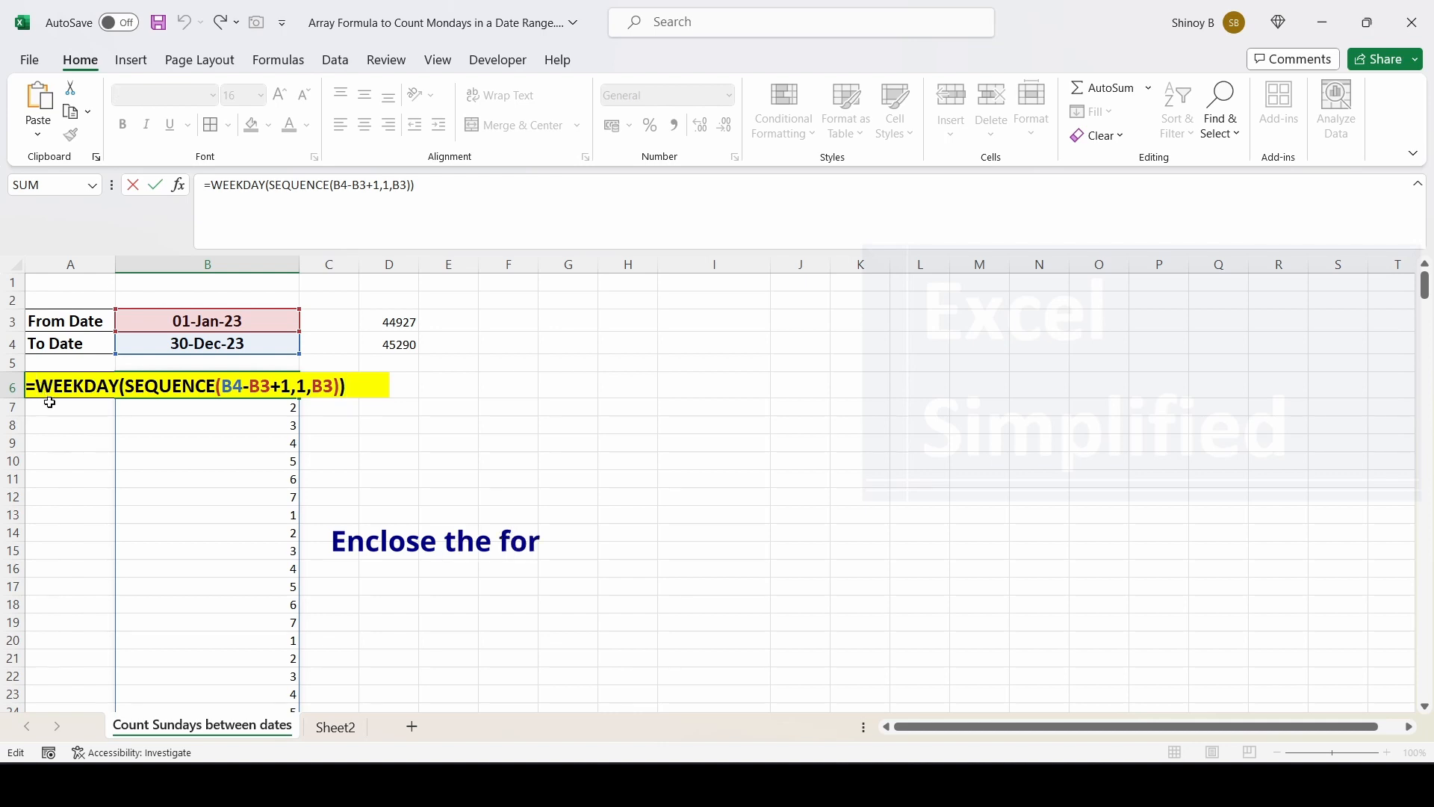
type("IF")
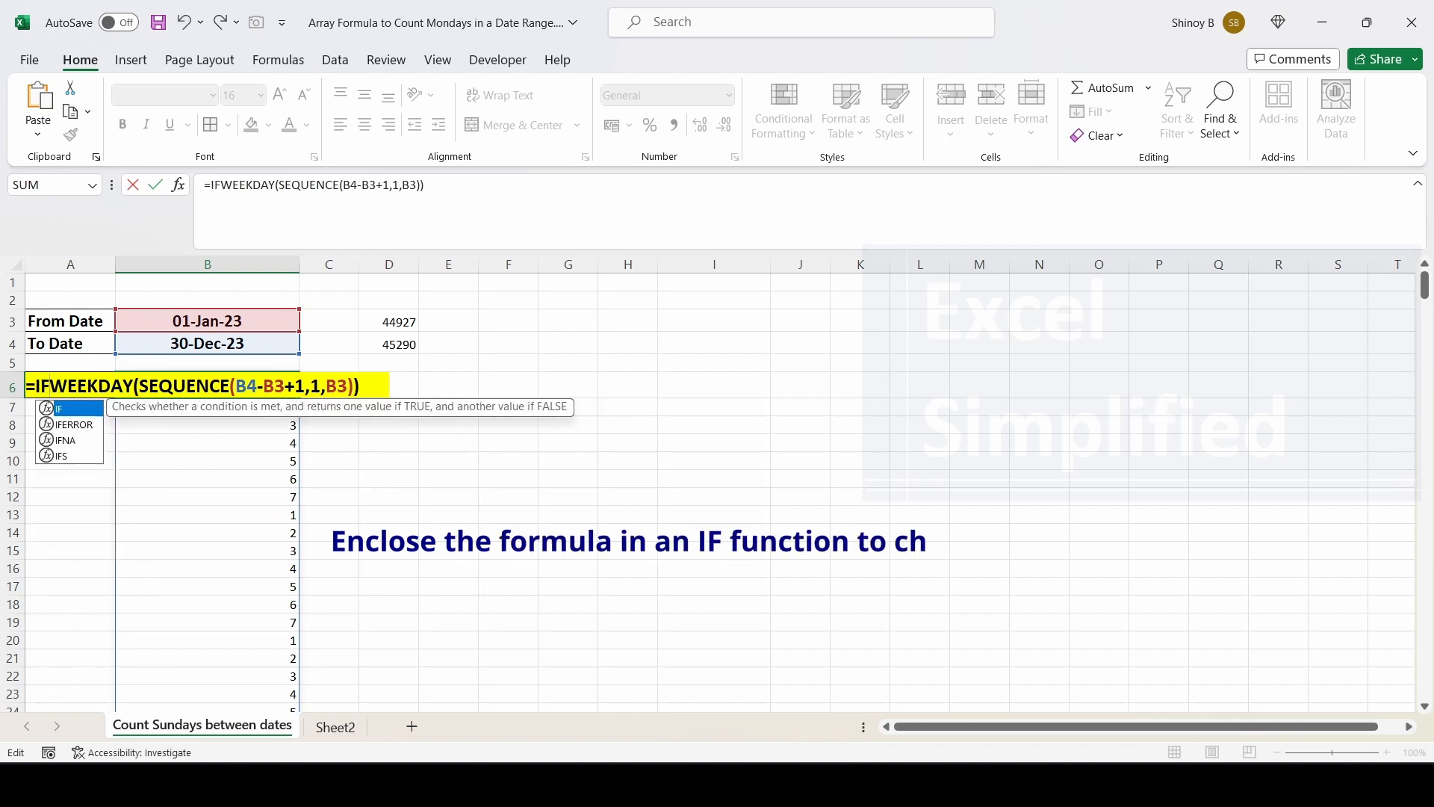
type("(")
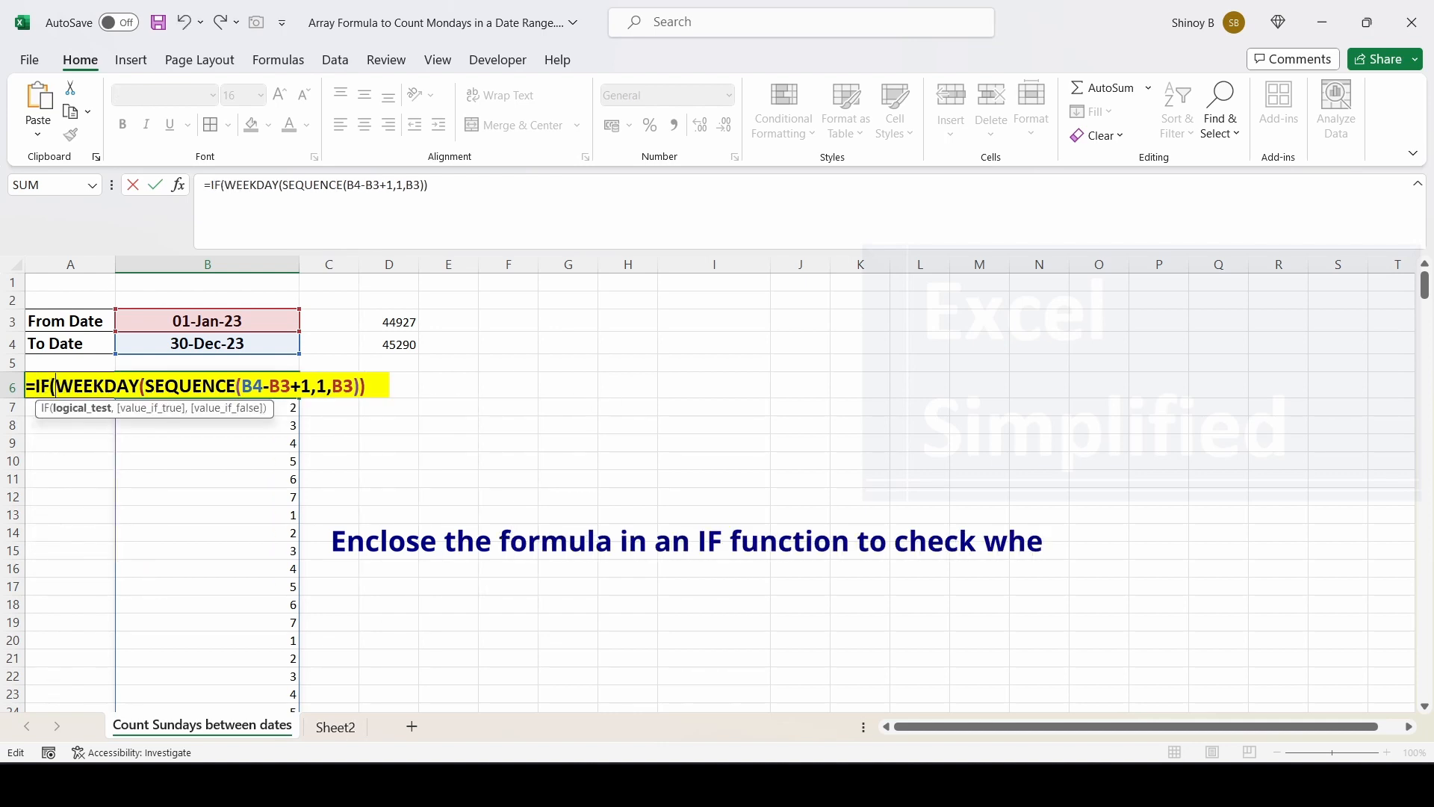
left_click(369, 390)
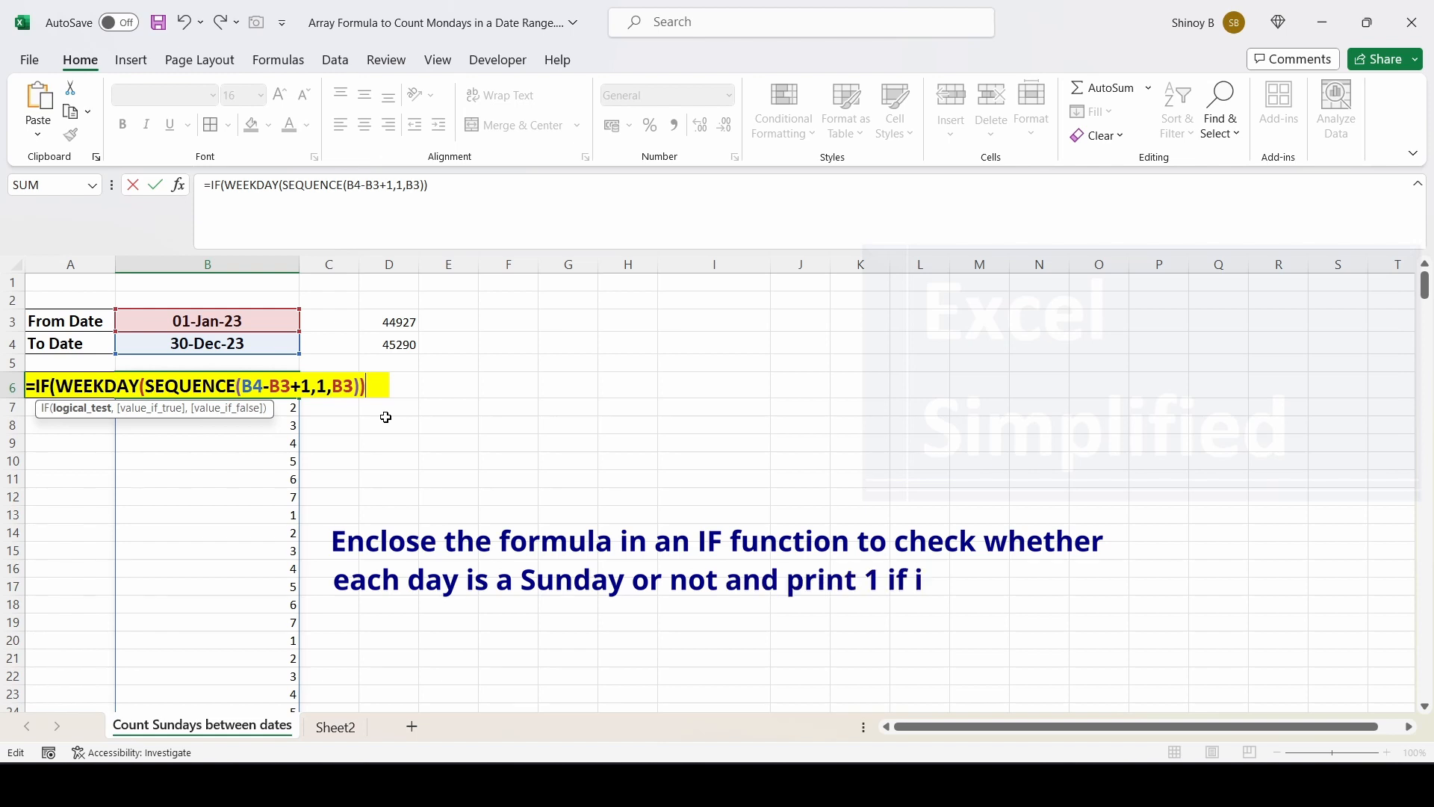
type("=1")
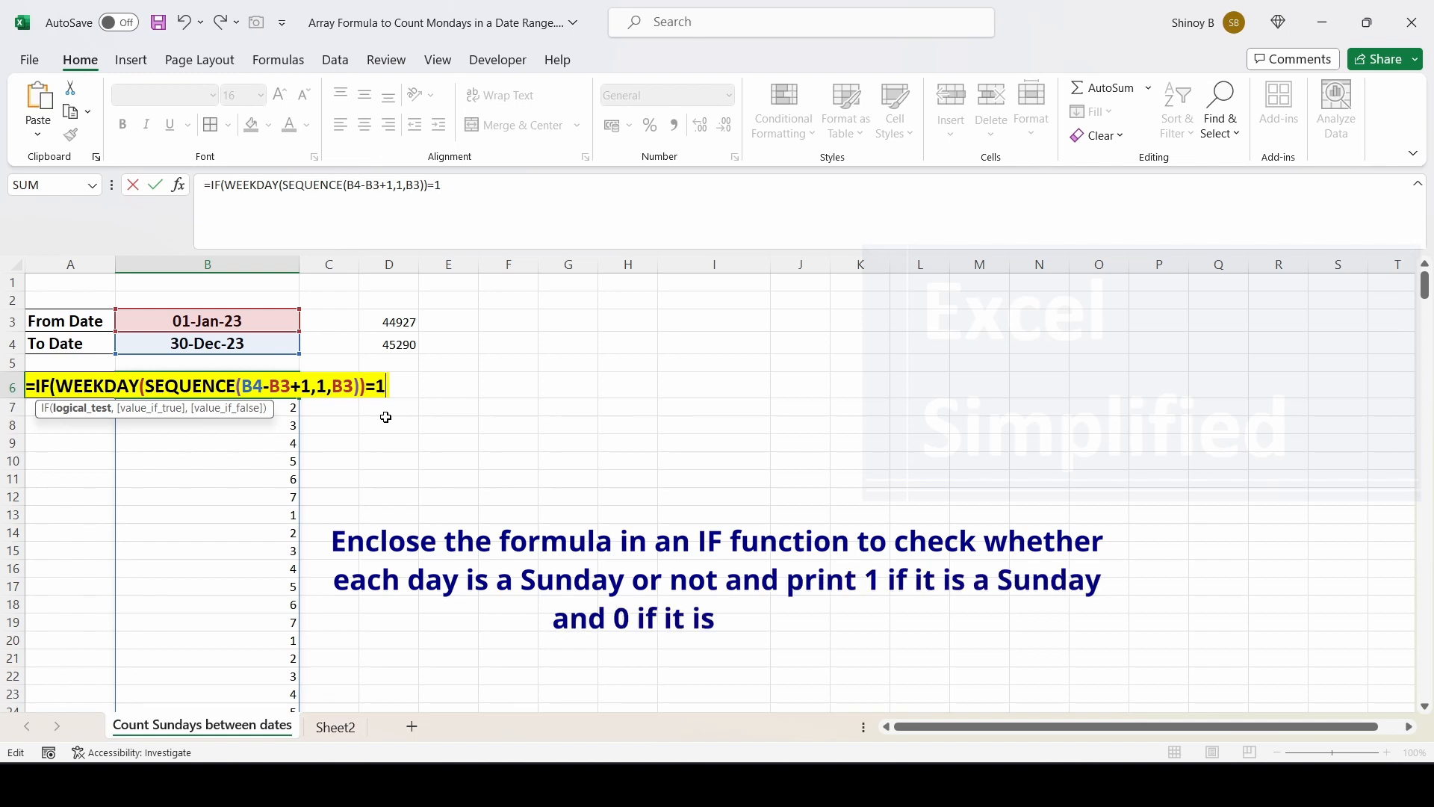
type(",")
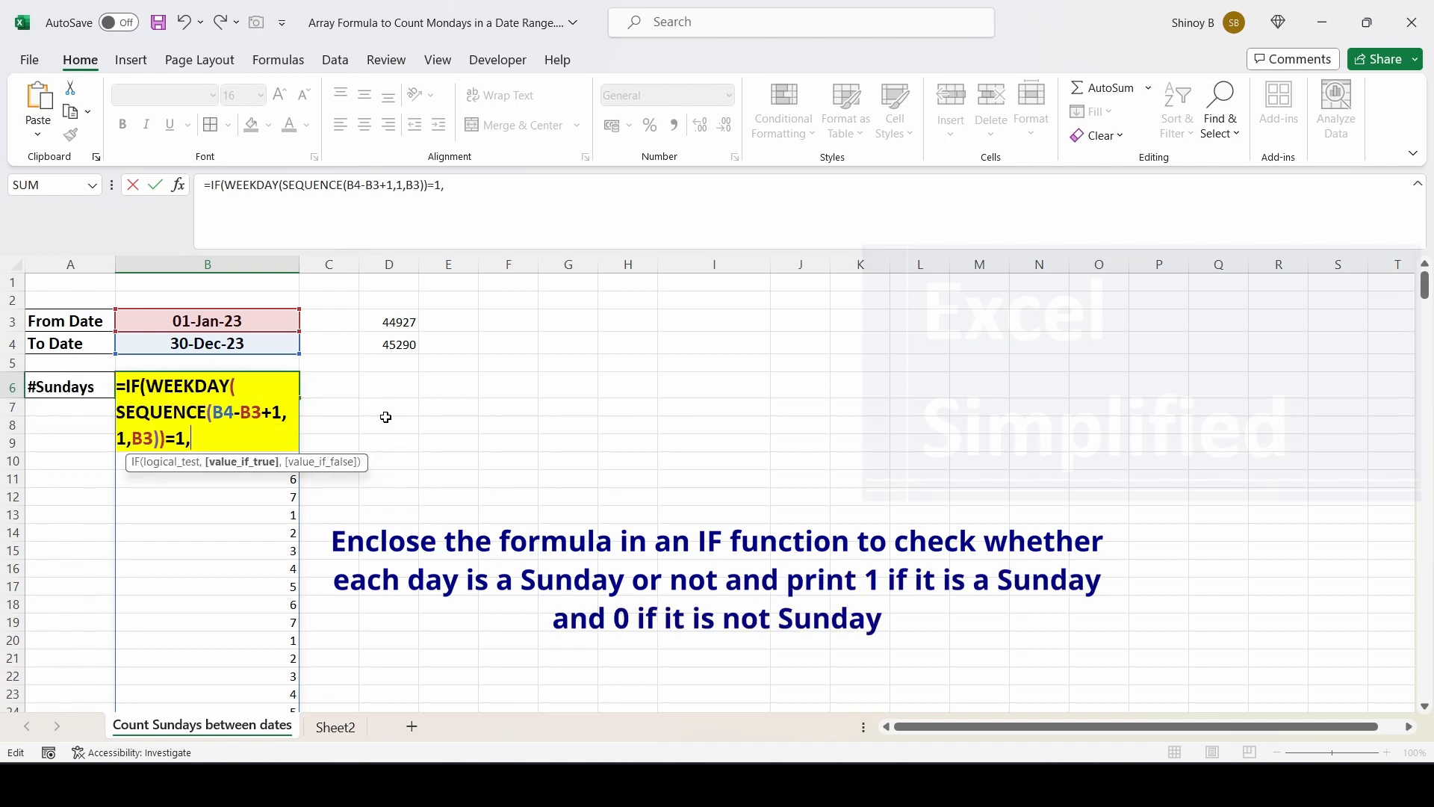
type("1,")
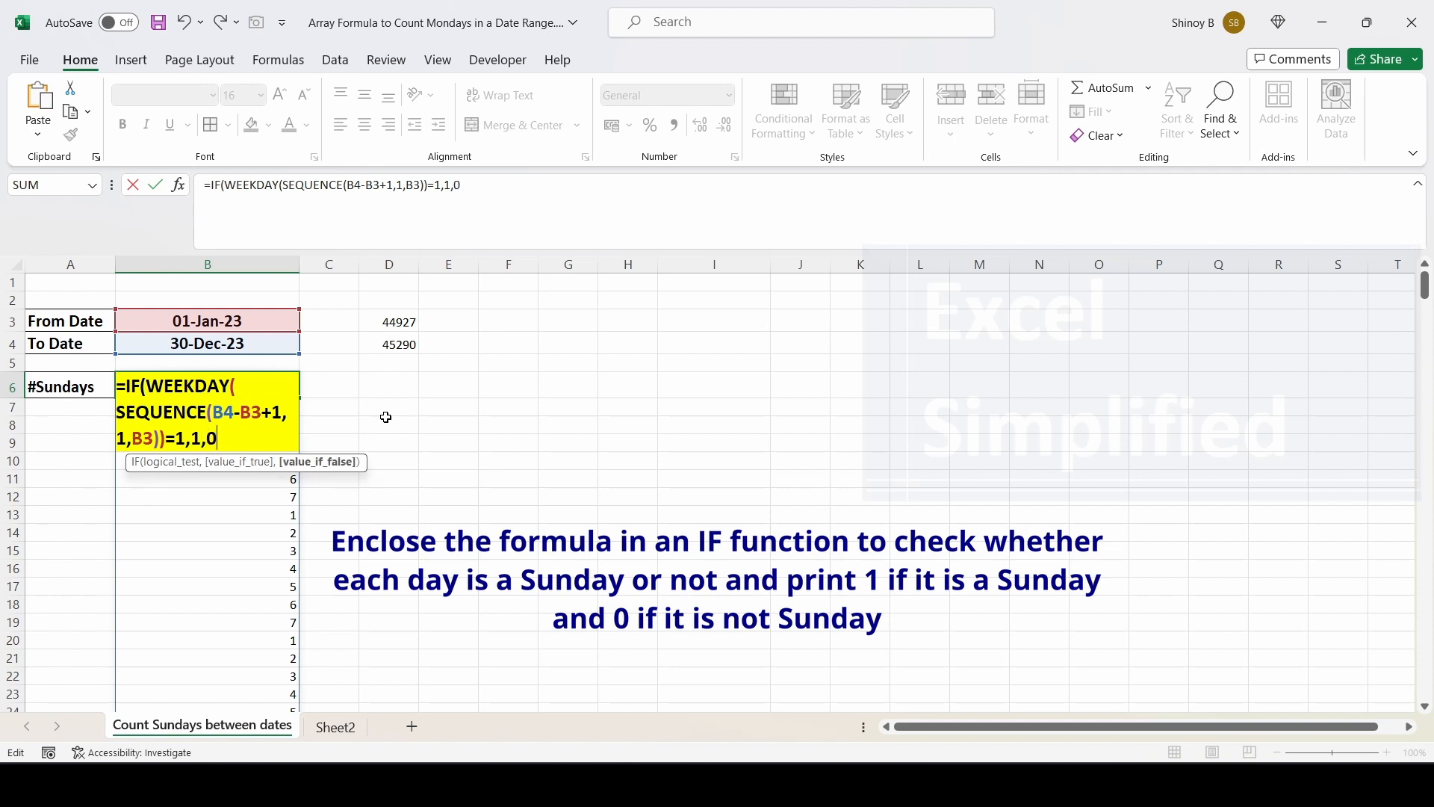
type("0)")
key("Return")
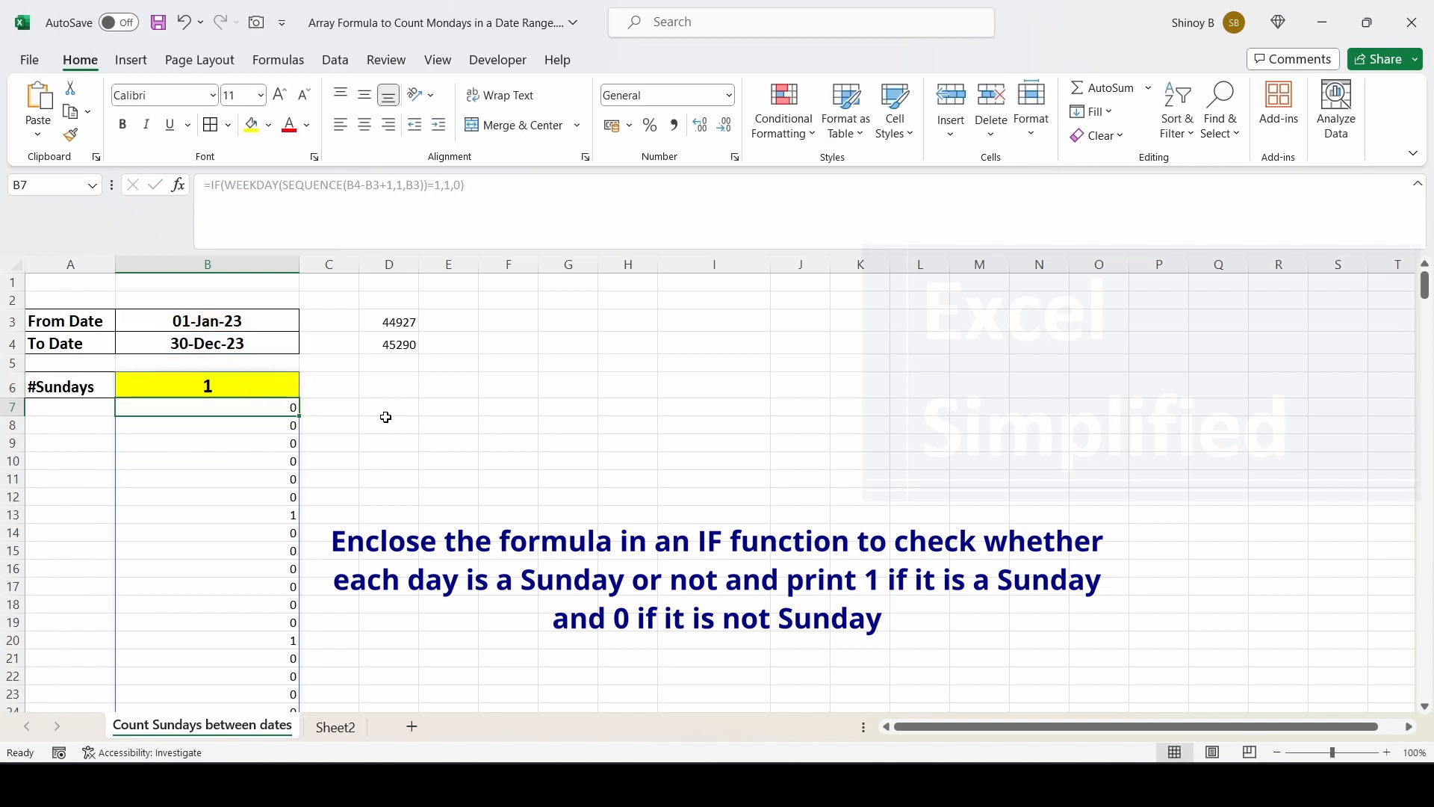
left_click(237, 386)
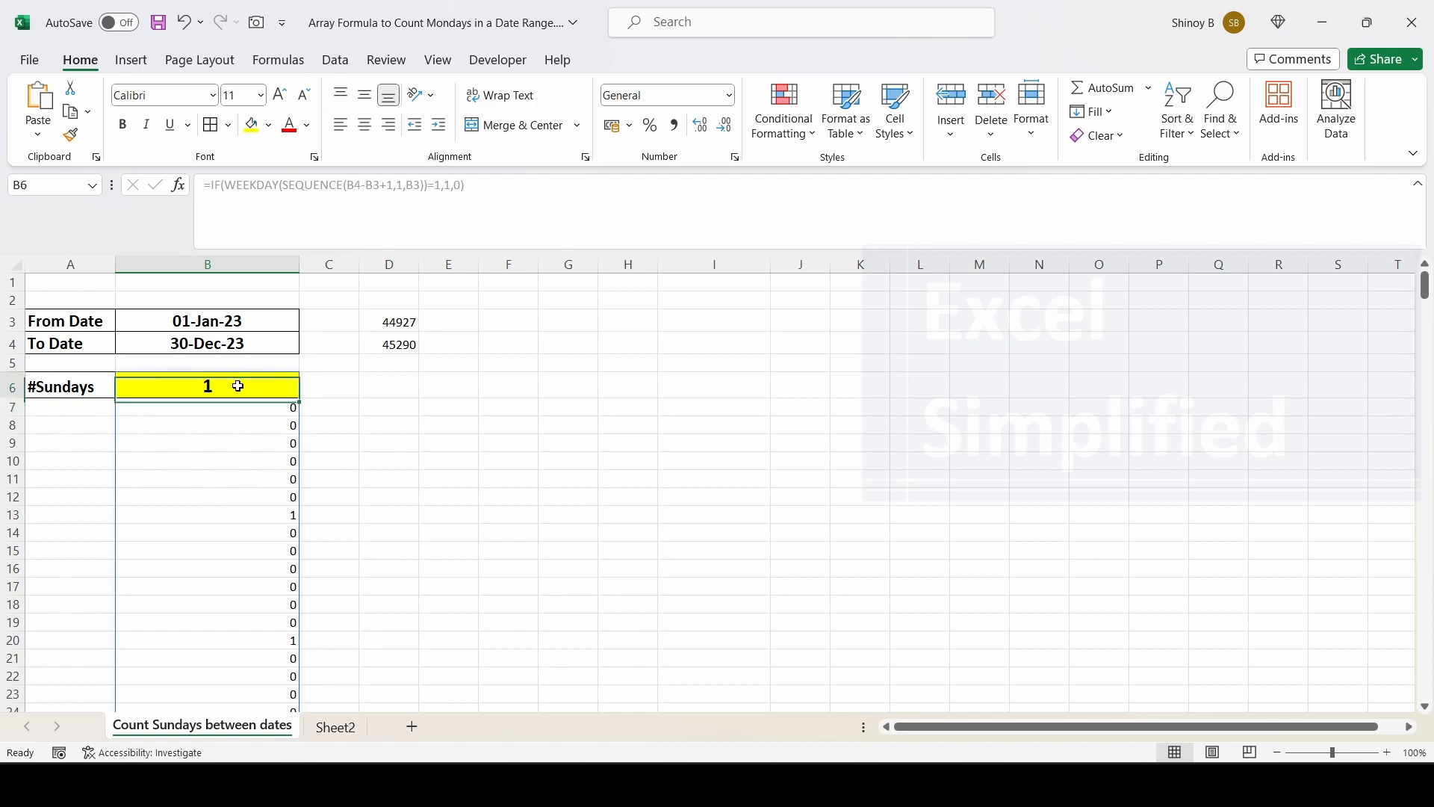
left_click(255, 411)
left_click(267, 517)
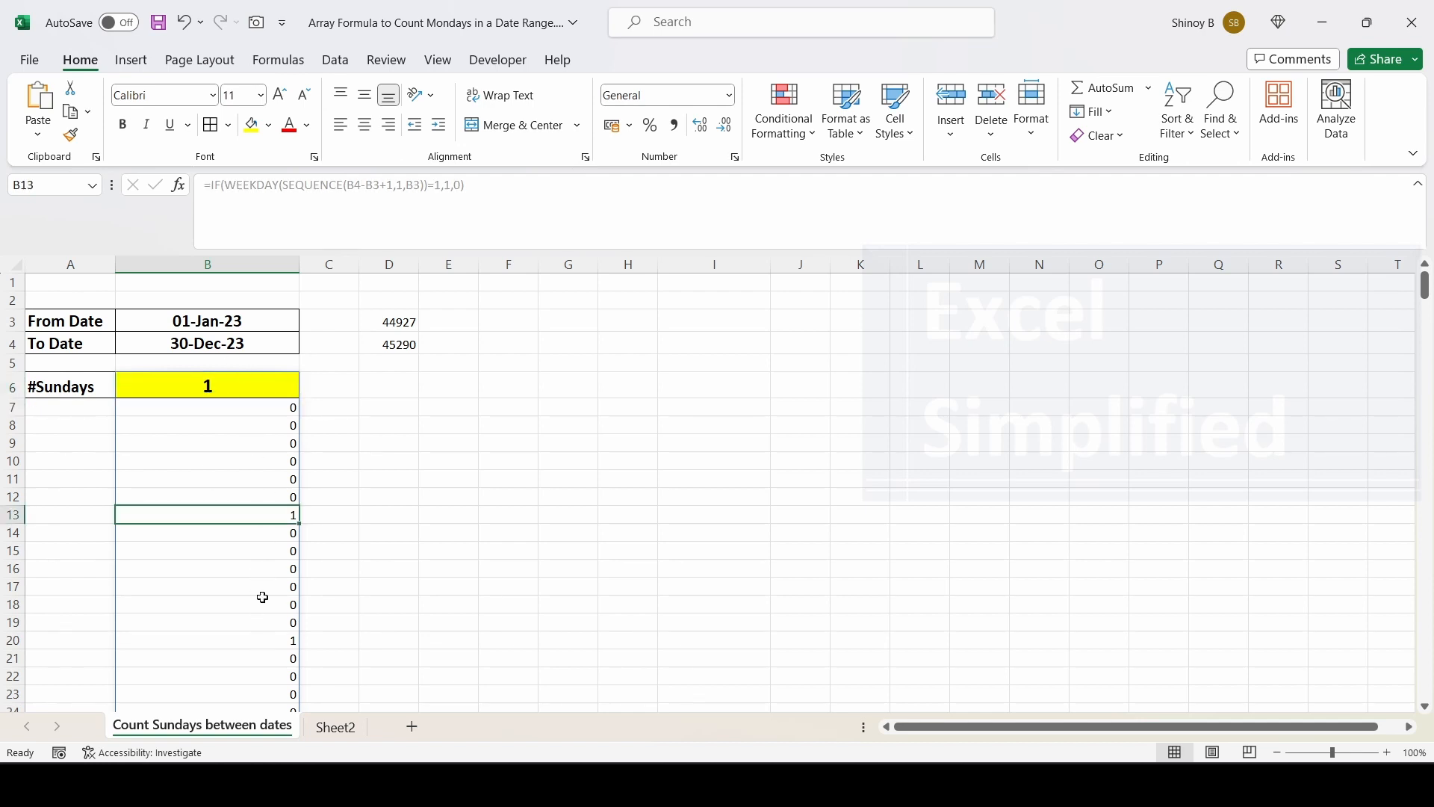
Enclose the B6 formula in SUM as =SUM(IF(WEEKDAY(SEQUENCE(B4-B3+1,1,B3))=1,1,0)) and review the finished formula
double_click(227, 393)
left_click(125, 387)
type("SUM(")
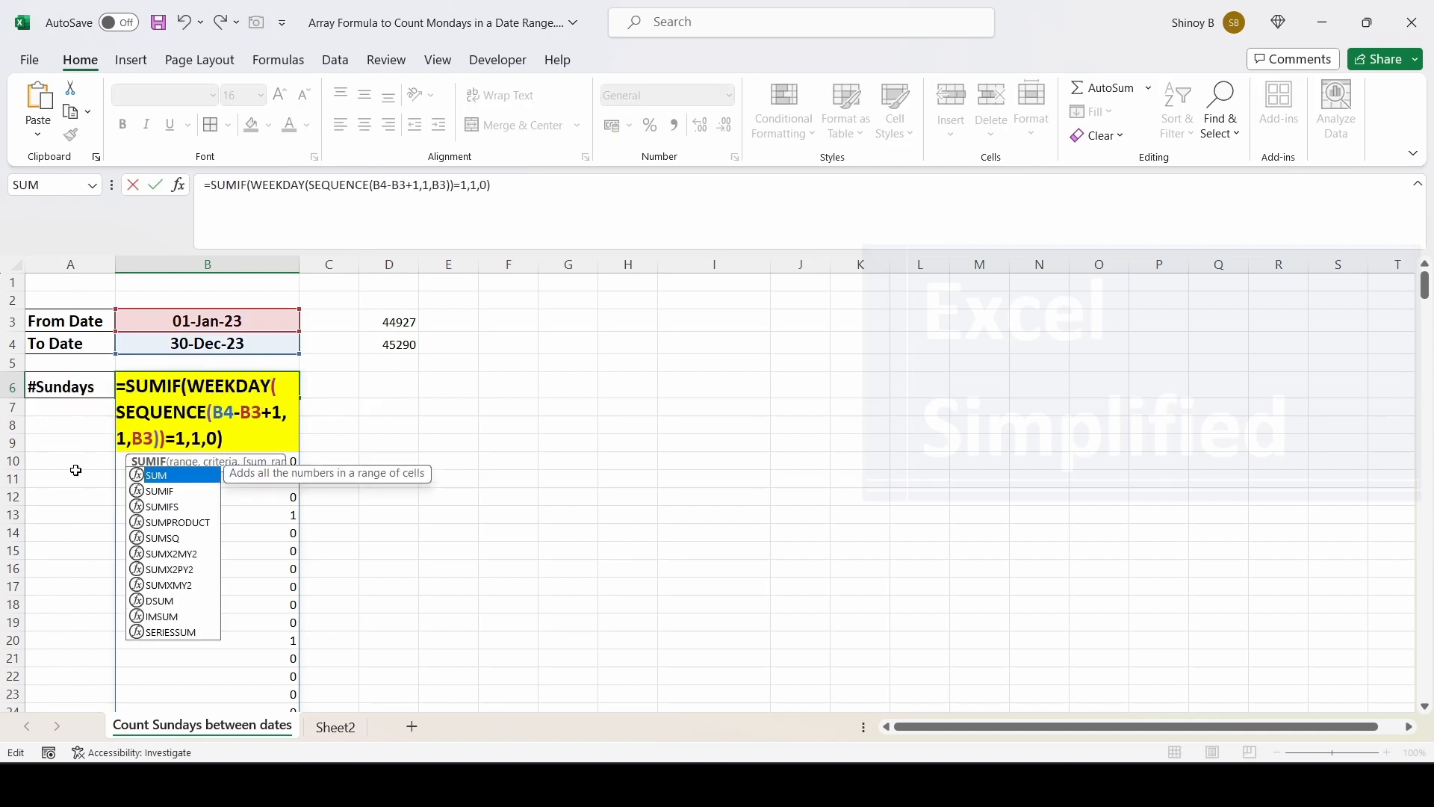
left_click(253, 447)
type(")")
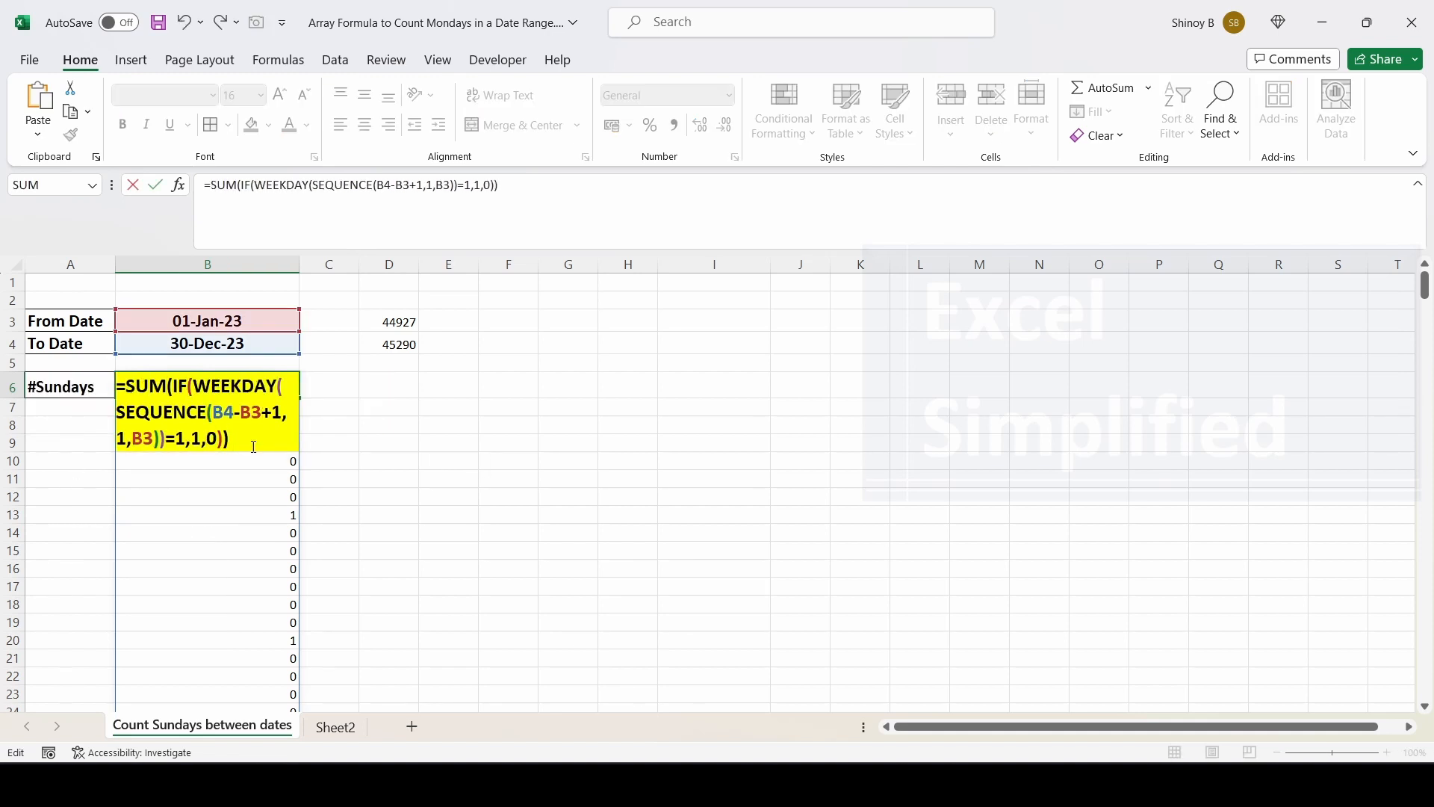
key("Return")
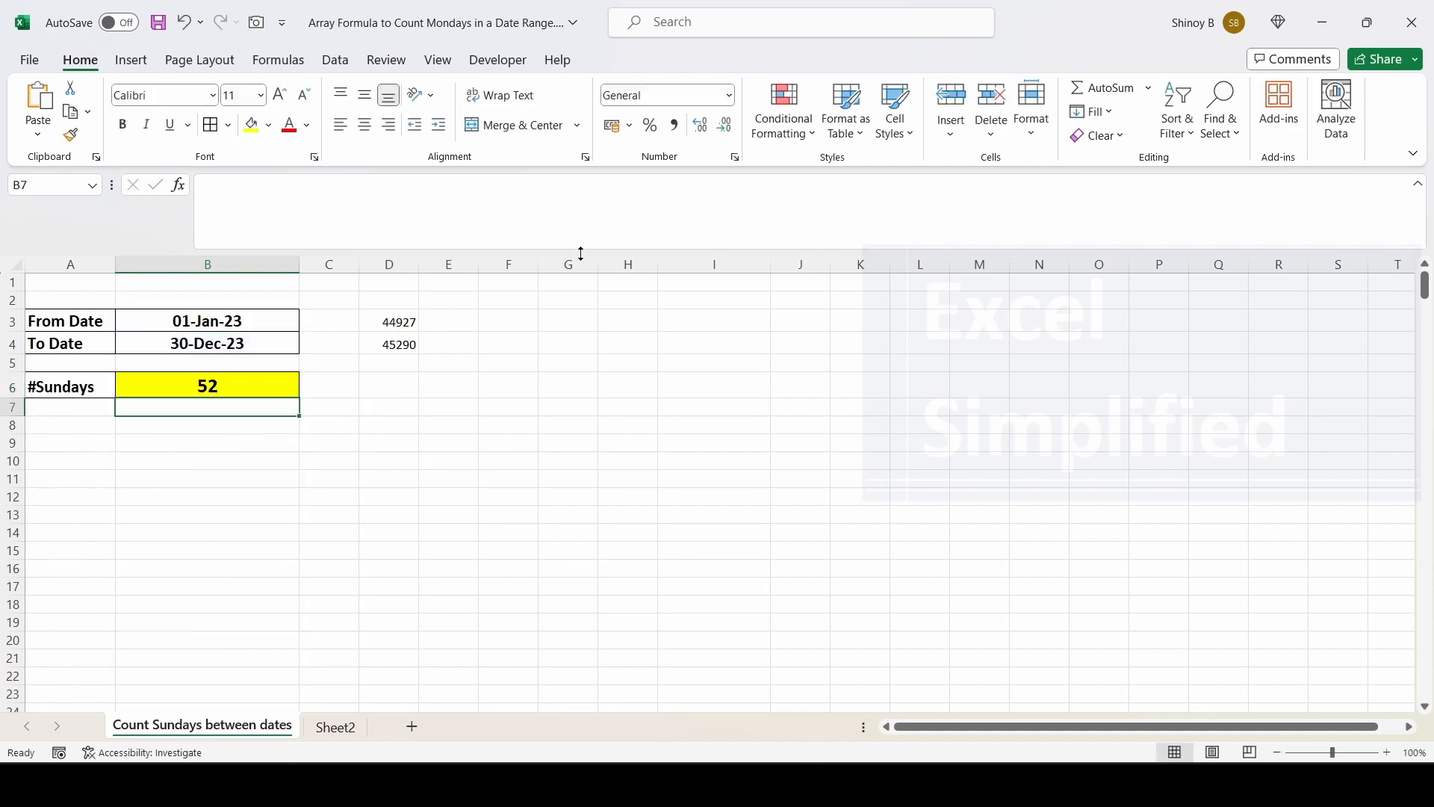
left_click(241, 384)
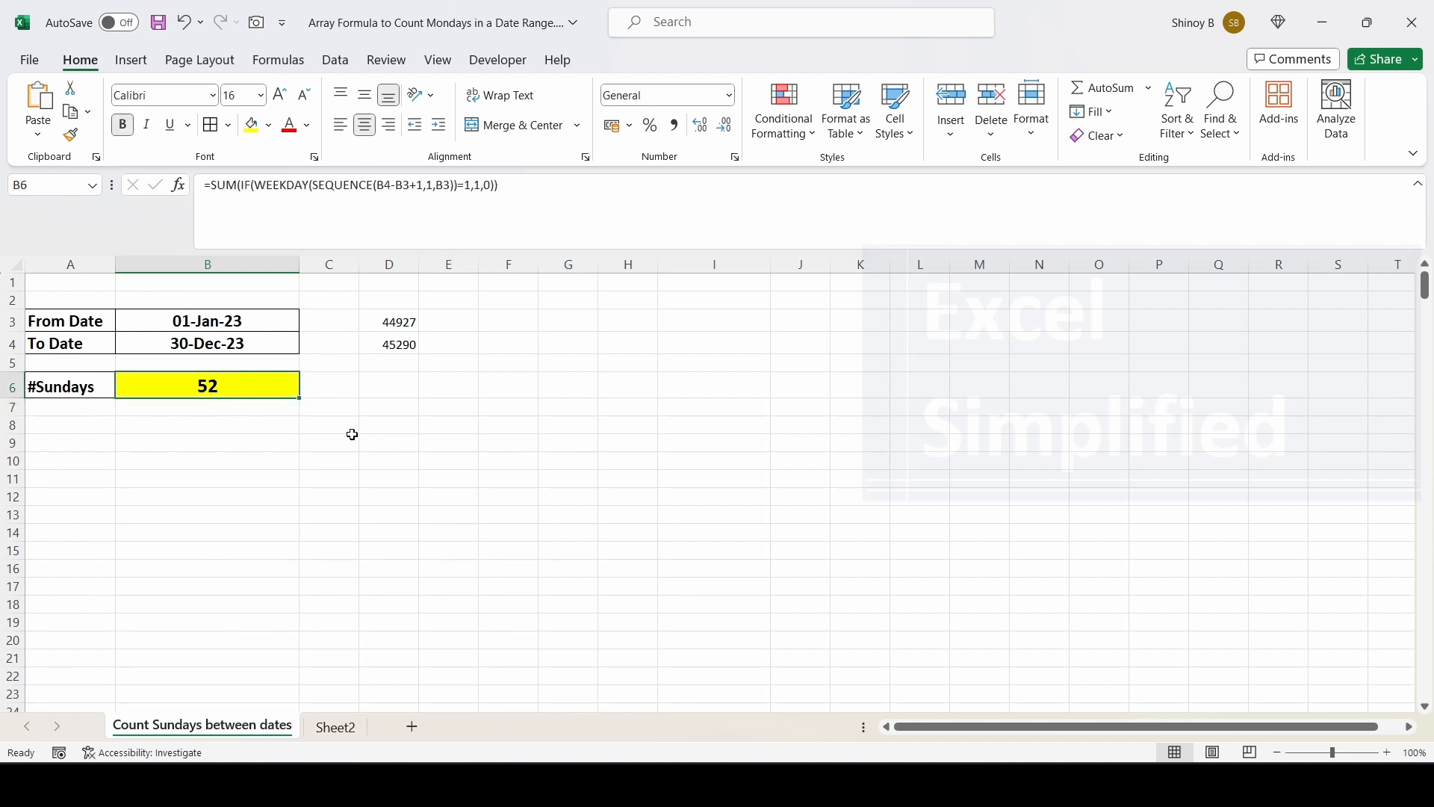
key("F2")
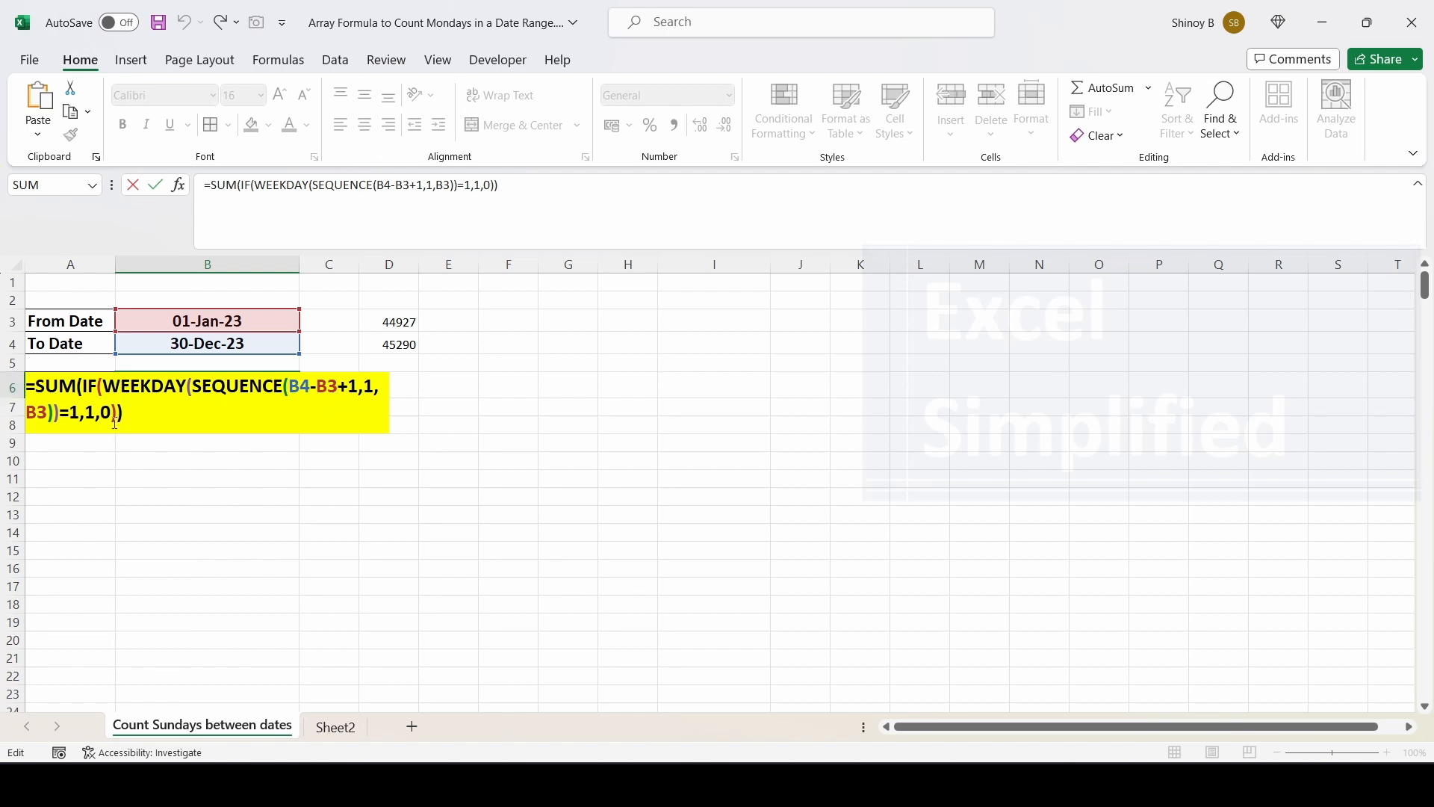
key("Return")
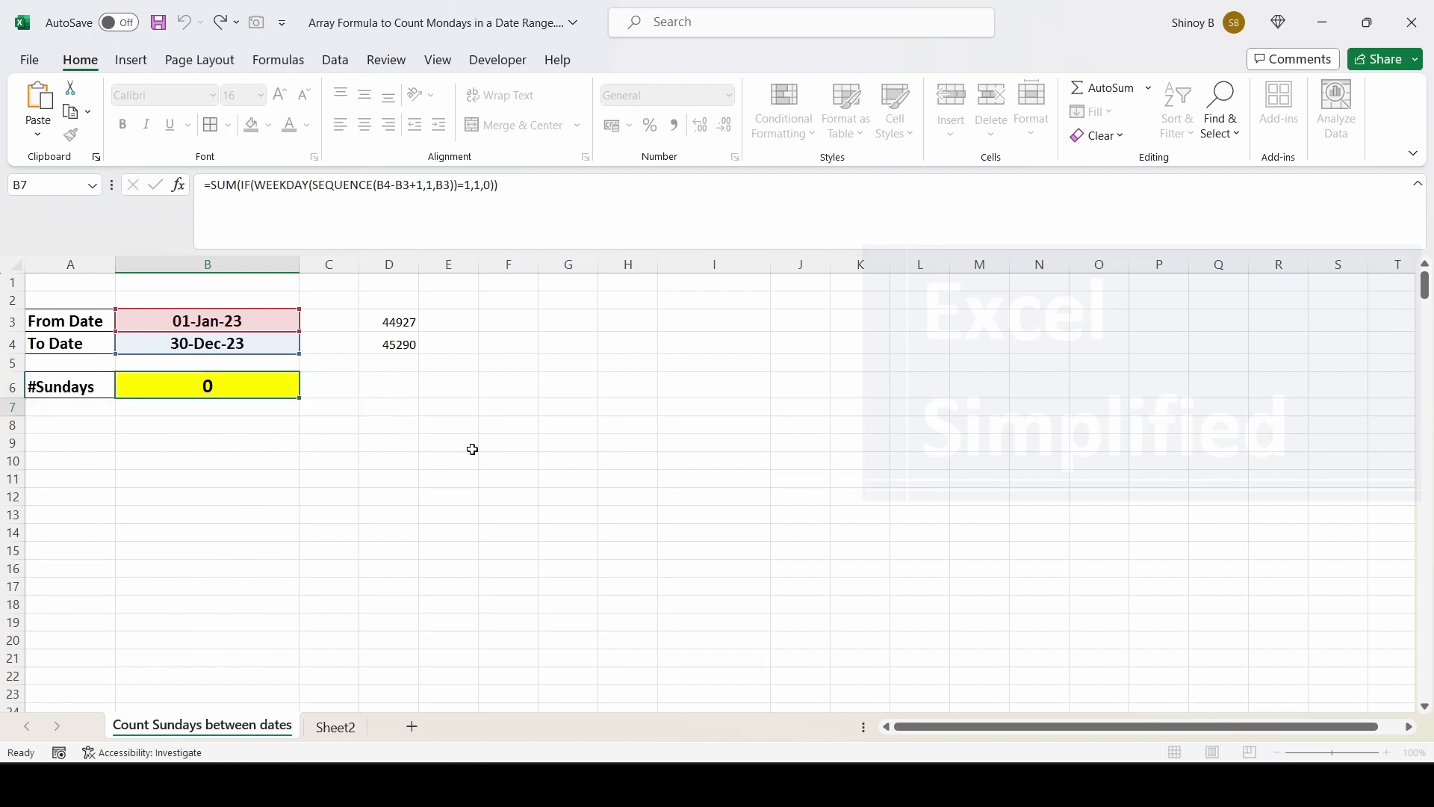
Change the To Date in B4 to 30-06-2023 and check the recalculated Sunday count in B6
left_click(207, 343)
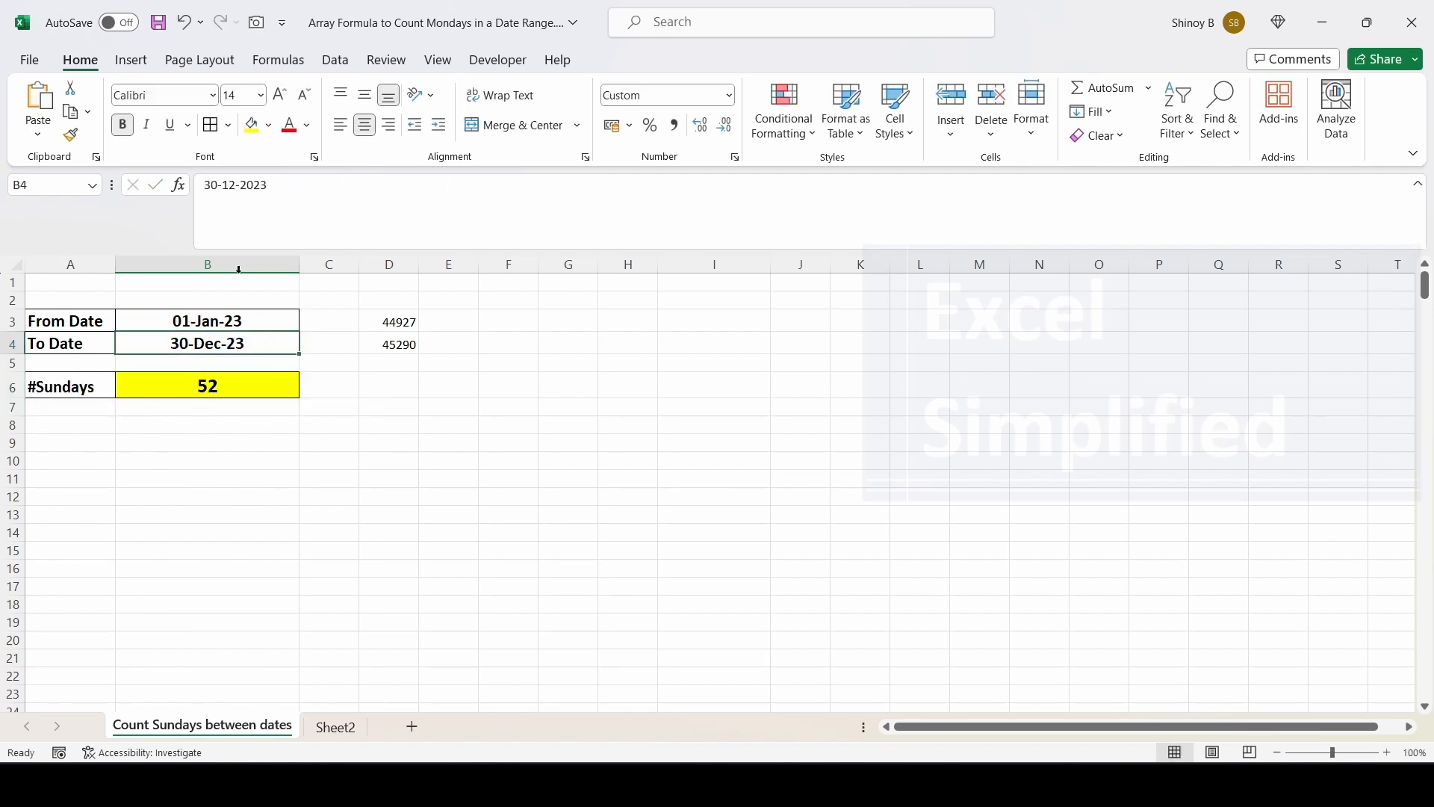
left_click(235, 184)
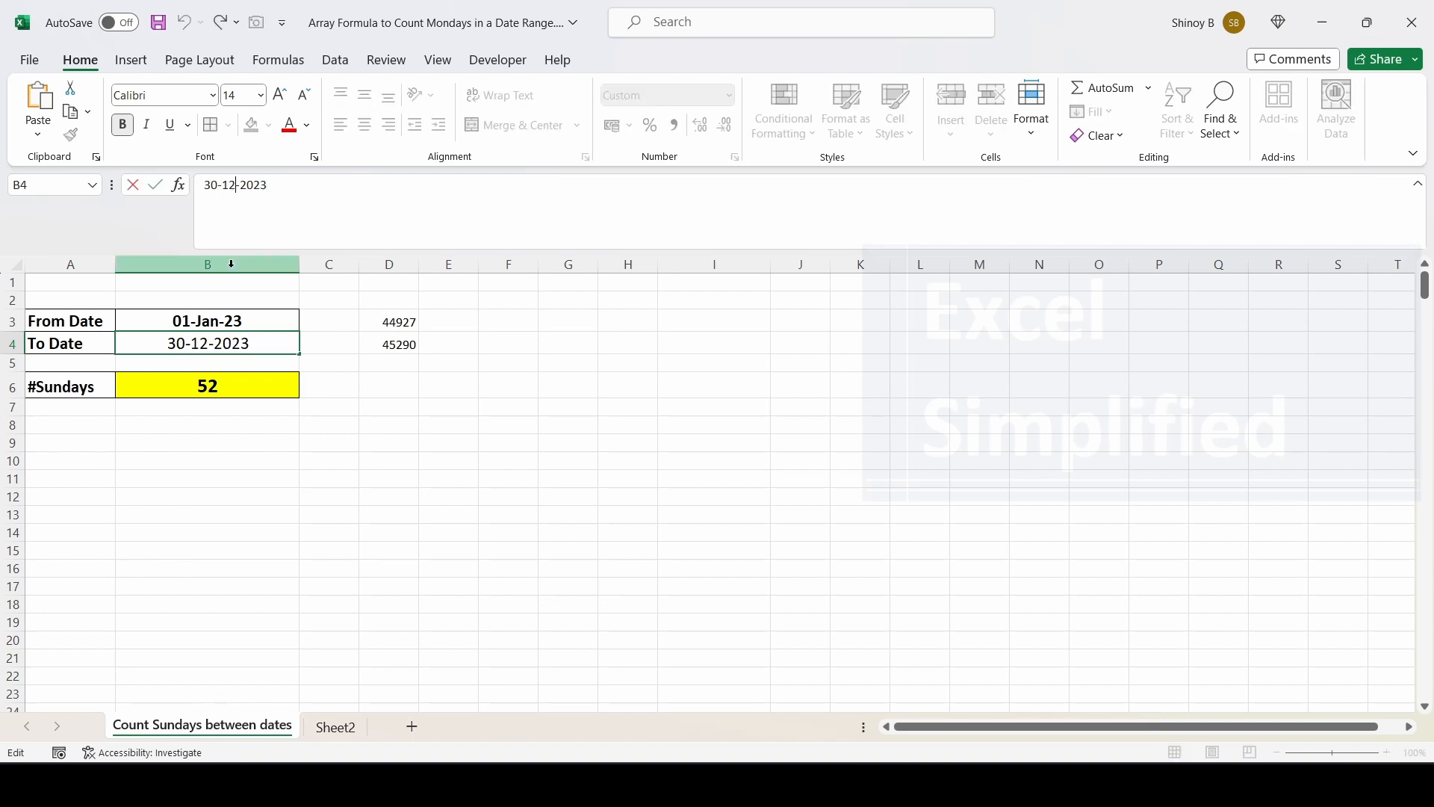
key("BackSpace")
key("BackSpace")
type("06")
key("Return")
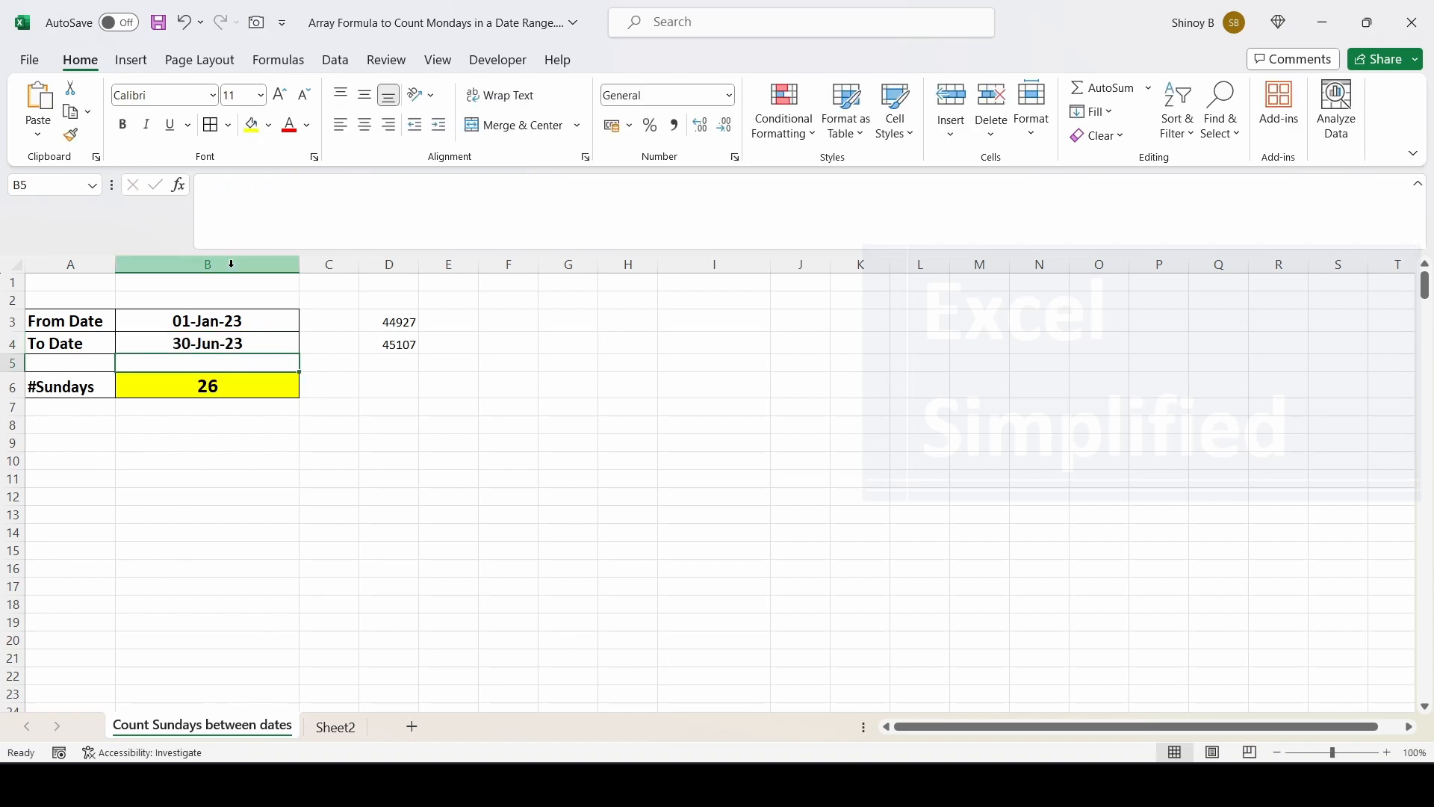
left_click(217, 384)
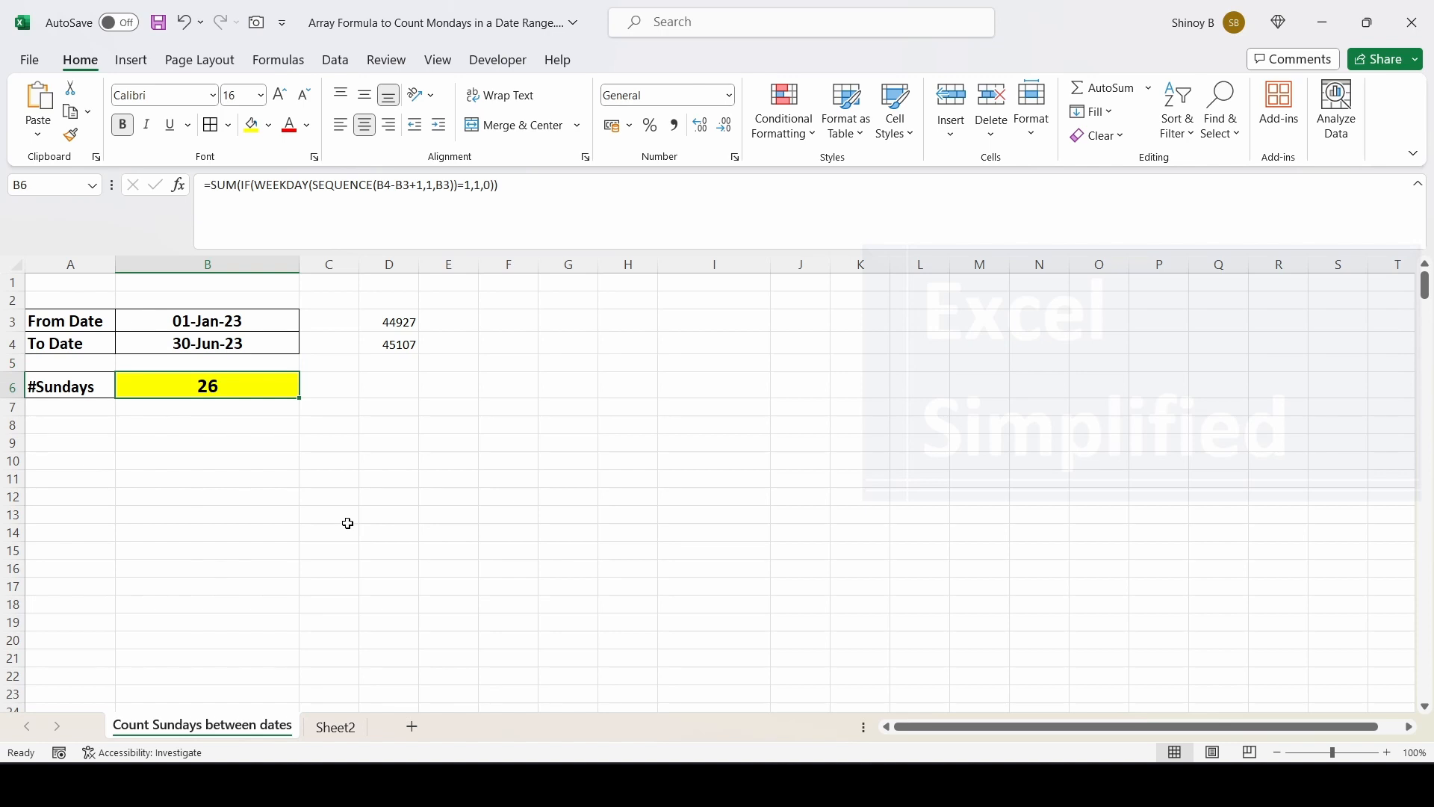
Rename the label in A6 to #Mondays
left_click(74, 392)
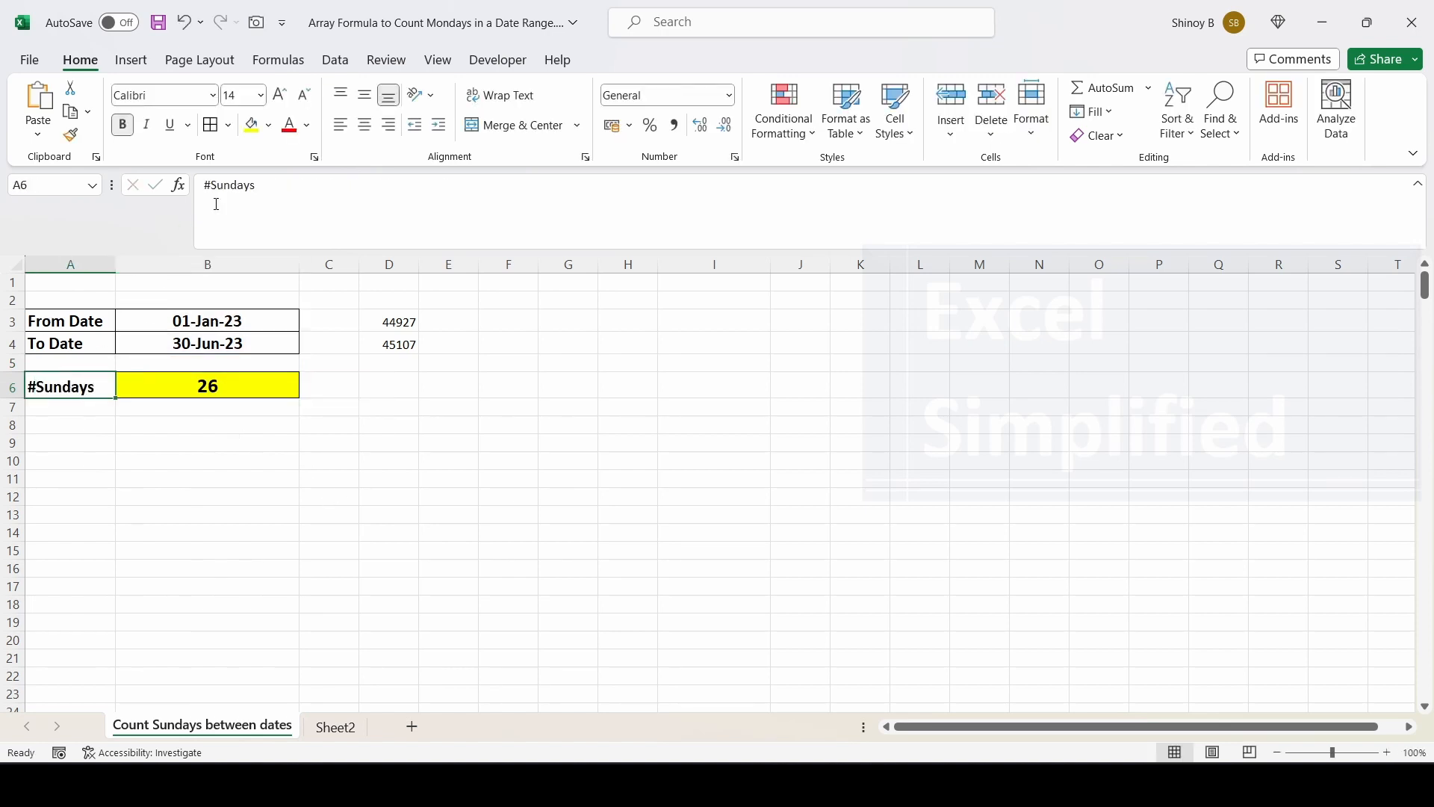
left_click_drag(212, 186, 286, 187)
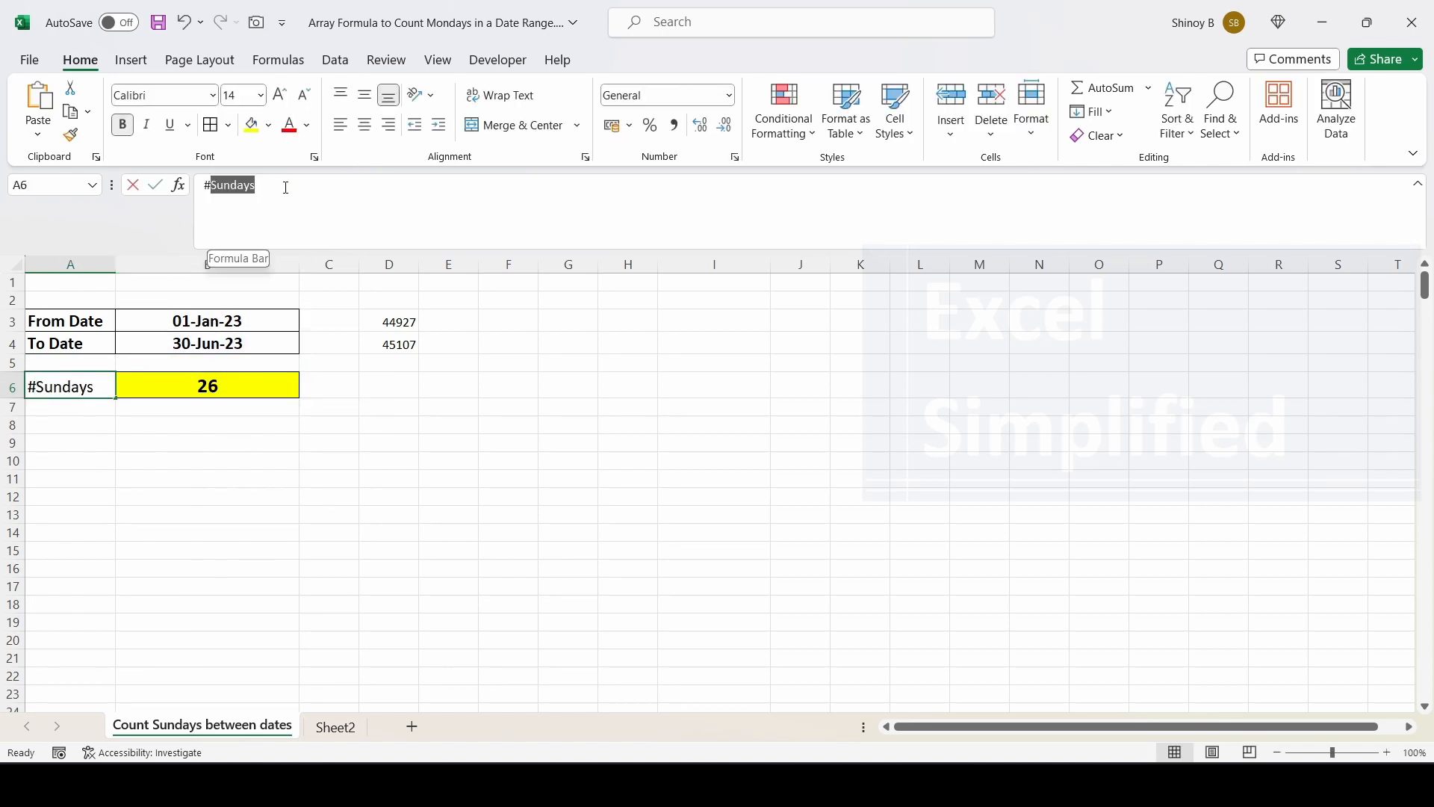
type("Monday")
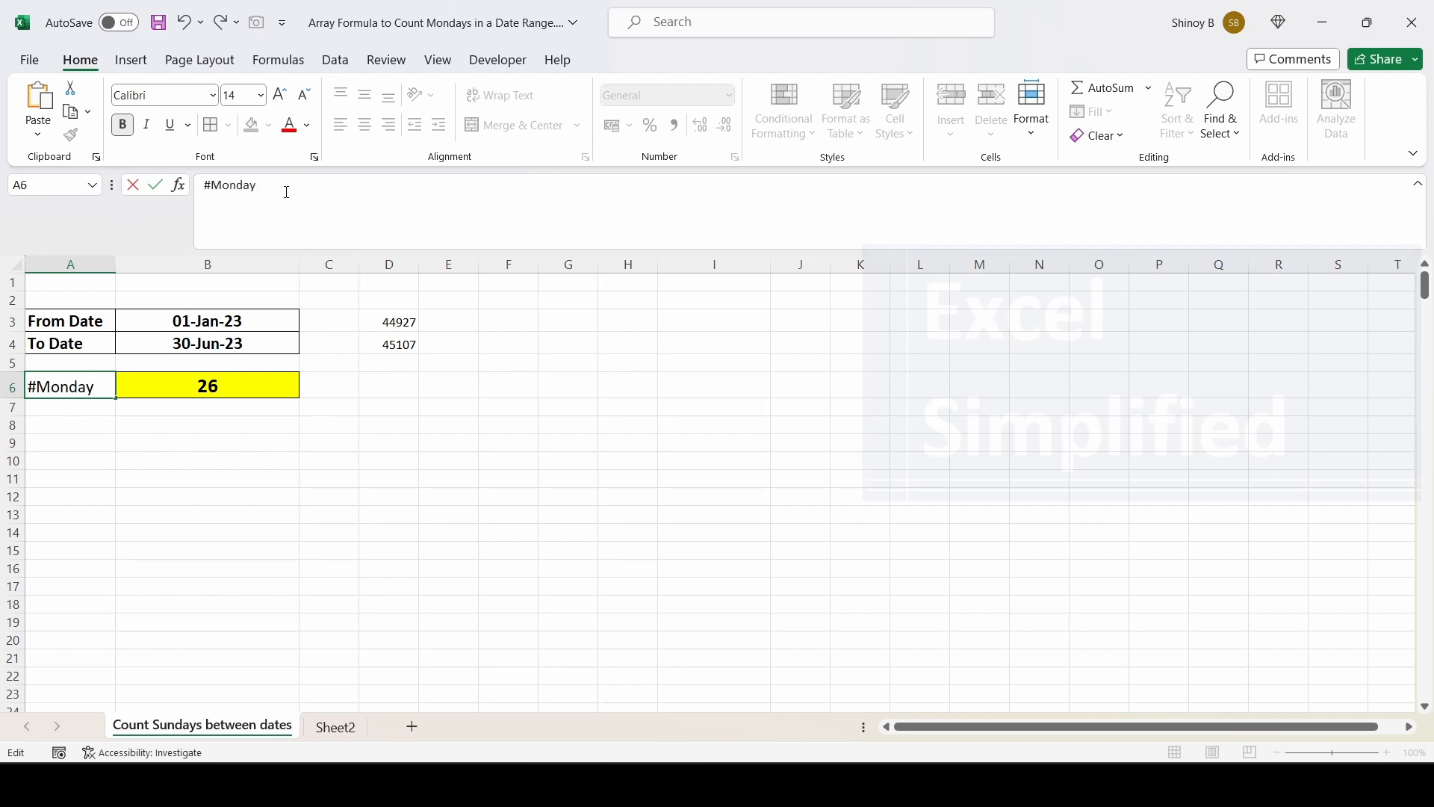
type("s")
key("Tab")
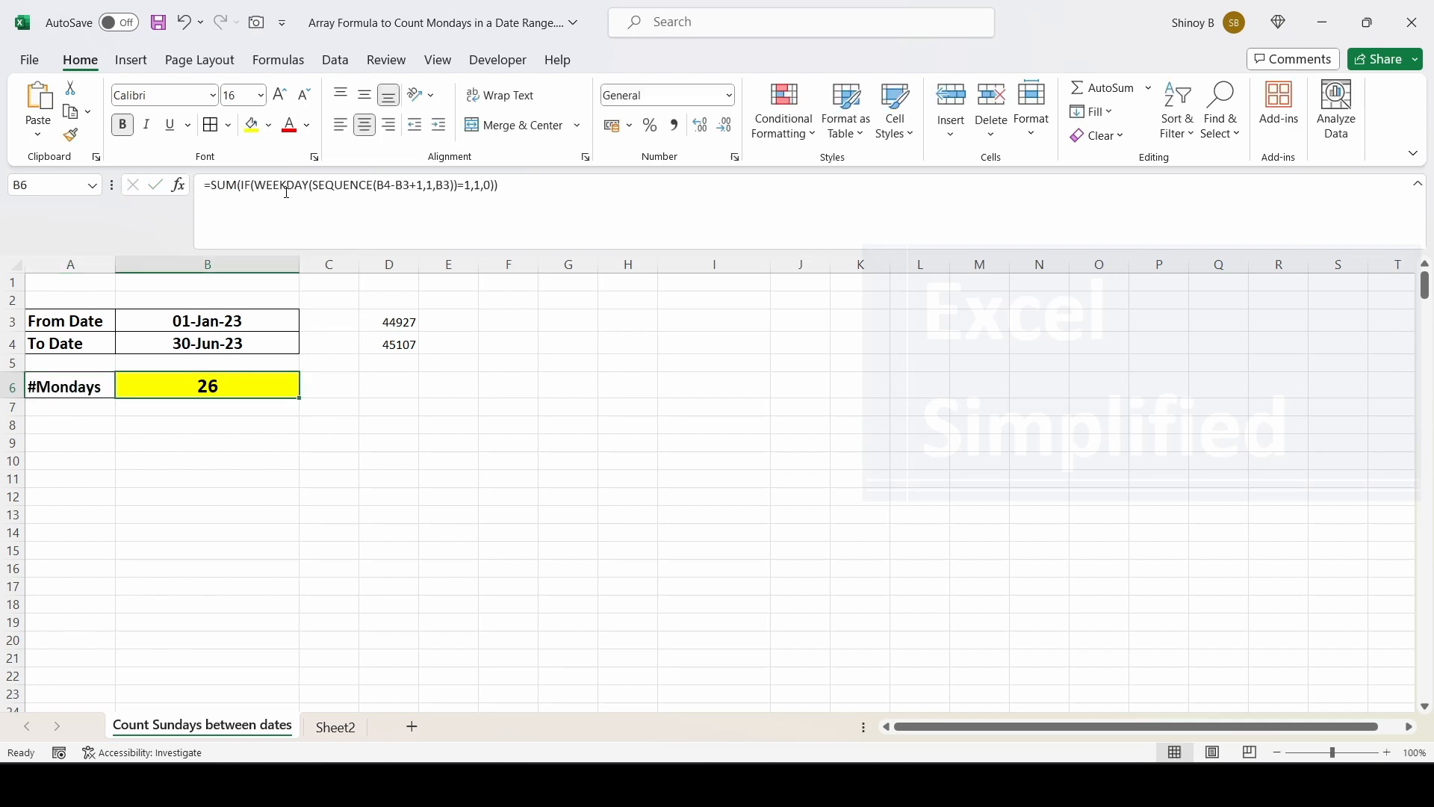
Change the weekday criterion in the B6 formula to 2 so it counts Mondays, and reopen the formula for review
left_click(464, 185)
key("Delete")
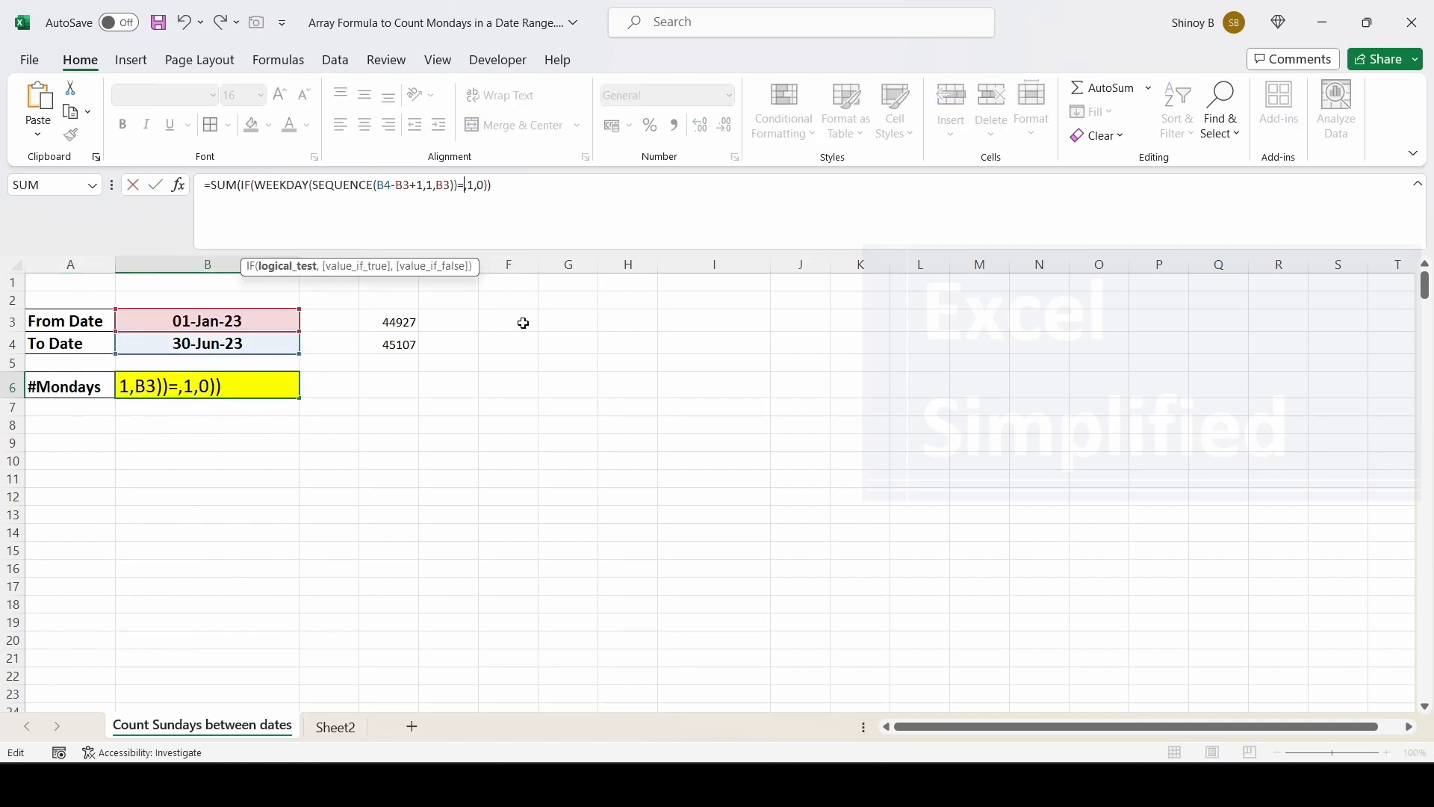
type("2")
key("Return")
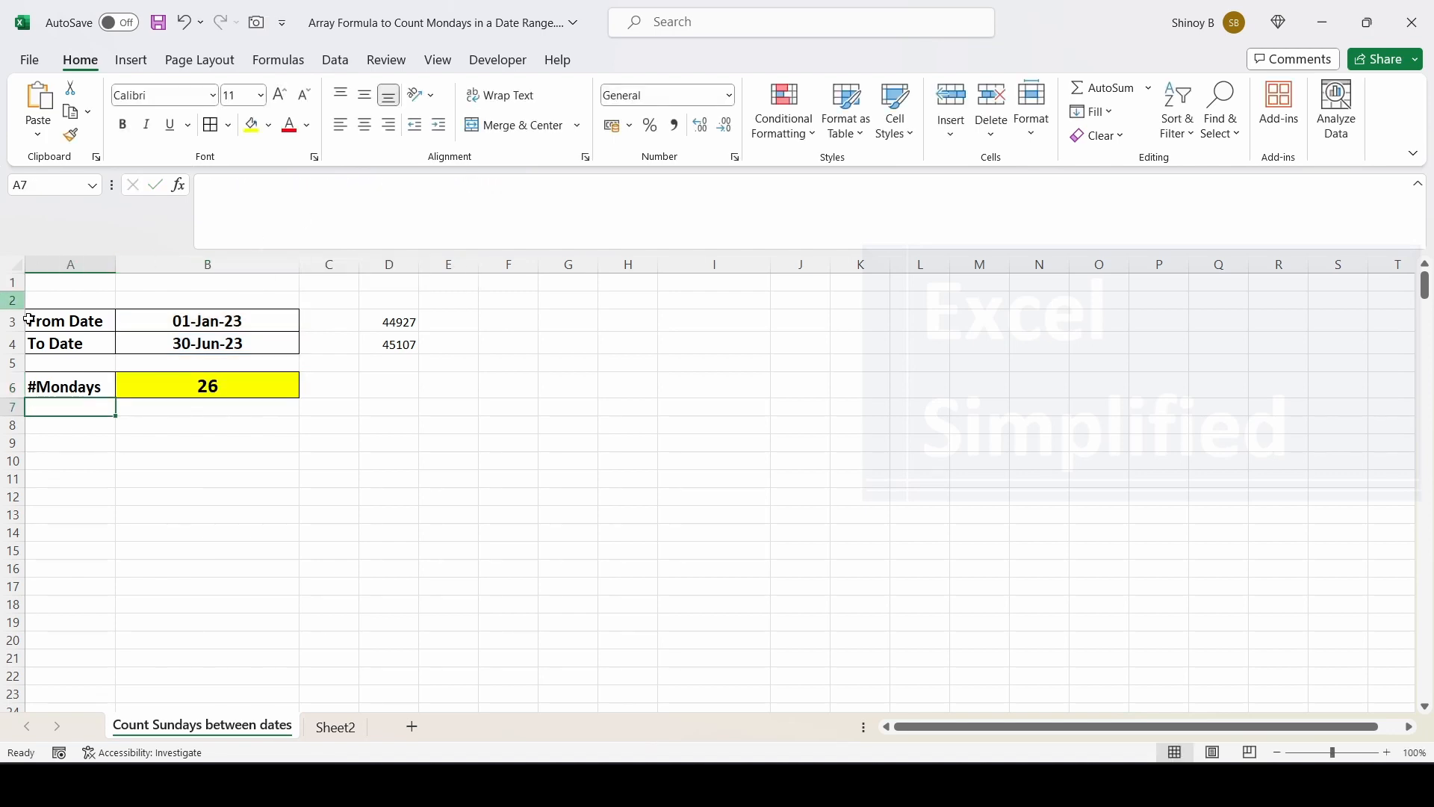
left_click(218, 386)
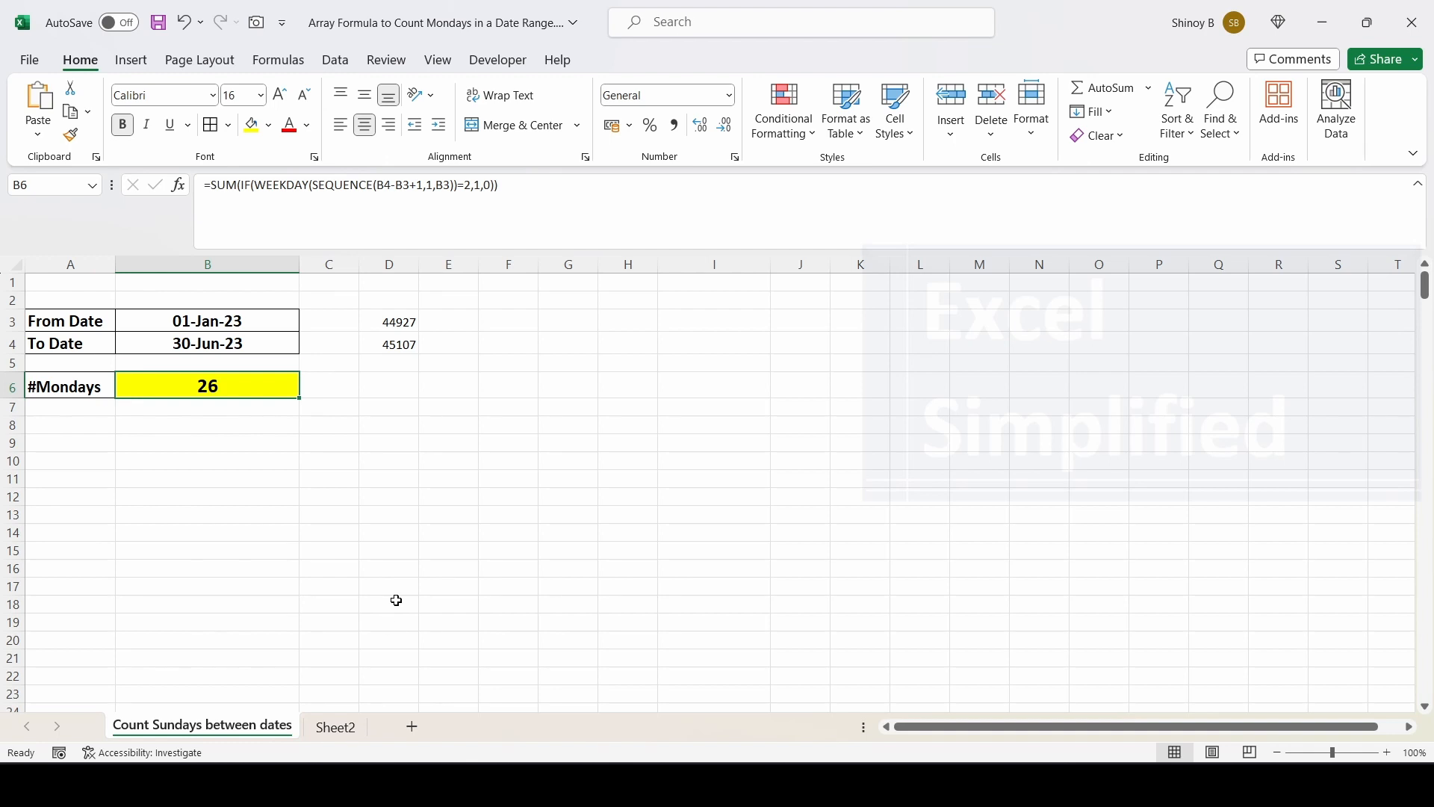
key("F2")
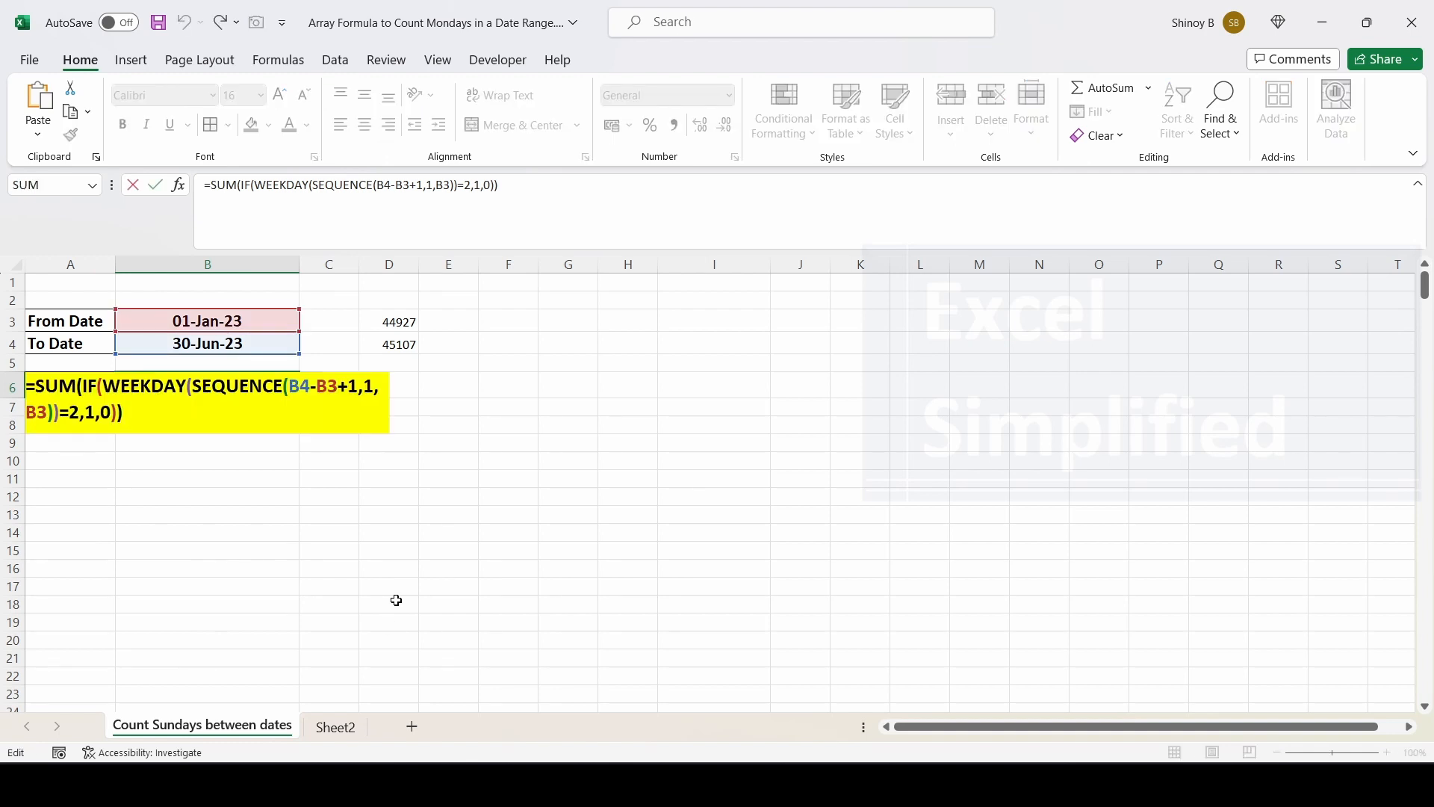